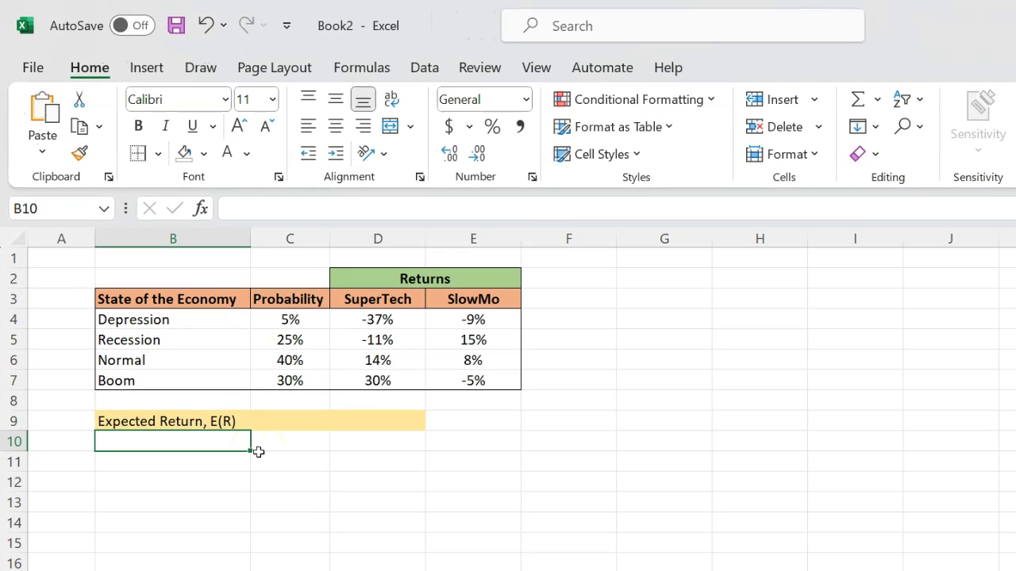
- Examine the states of the economy, their probabilities and the SuperTech and SlowMo returns in the table
left_click(387, 302)
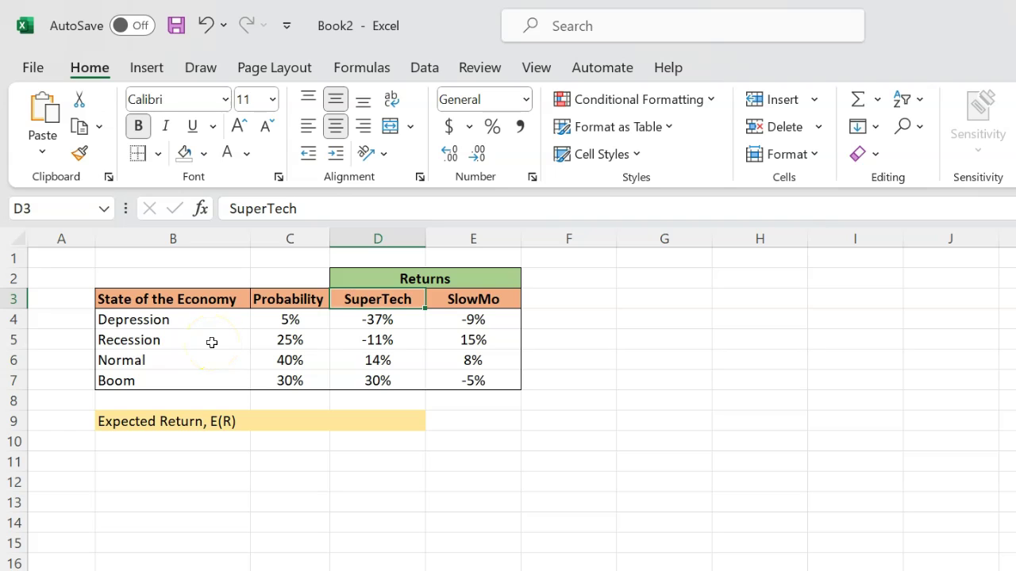
left_click_drag(153, 320, 150, 379)
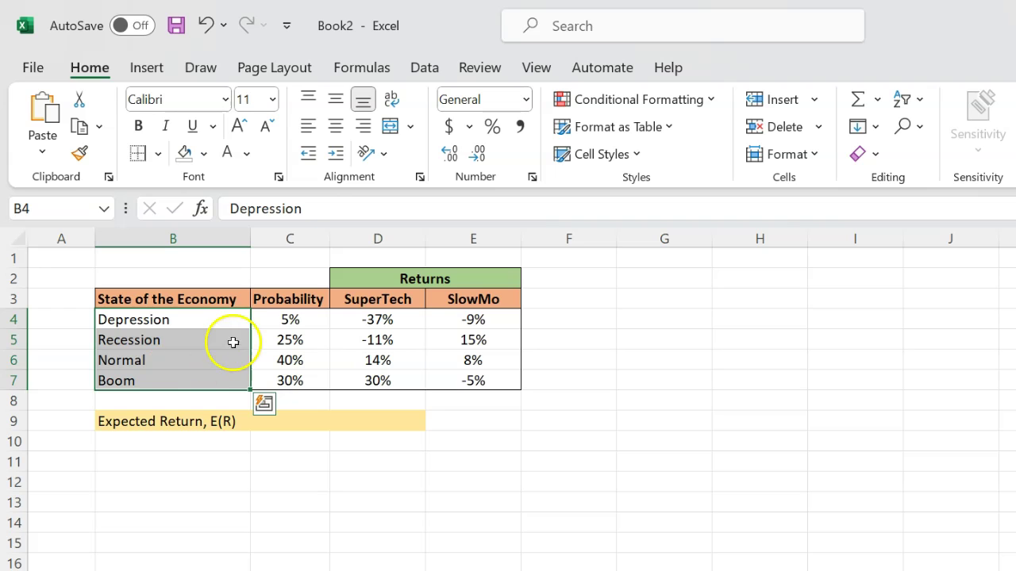
left_click_drag(283, 319, 288, 381)
left_click_drag(377, 315, 379, 381)
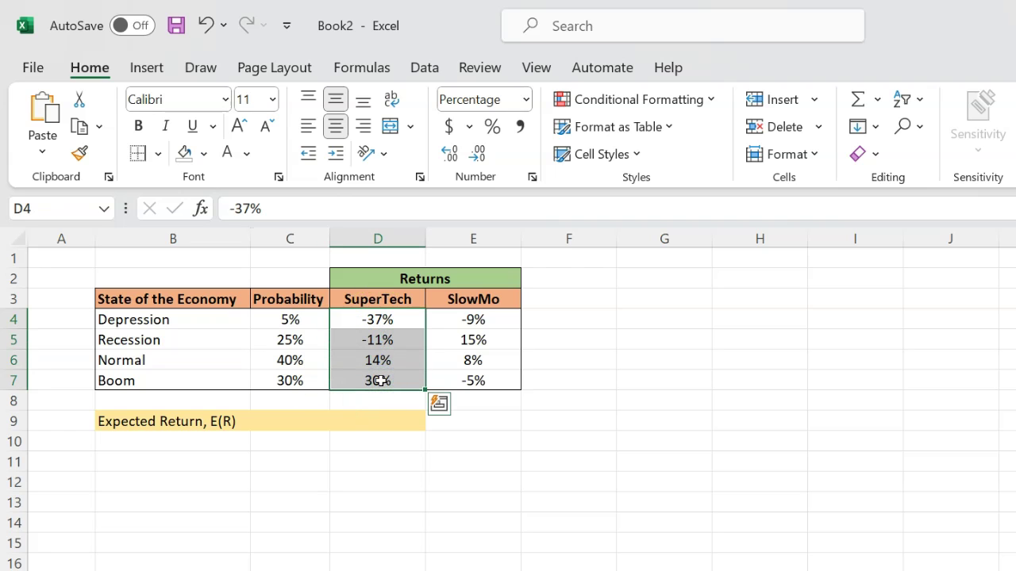
left_click(490, 324)
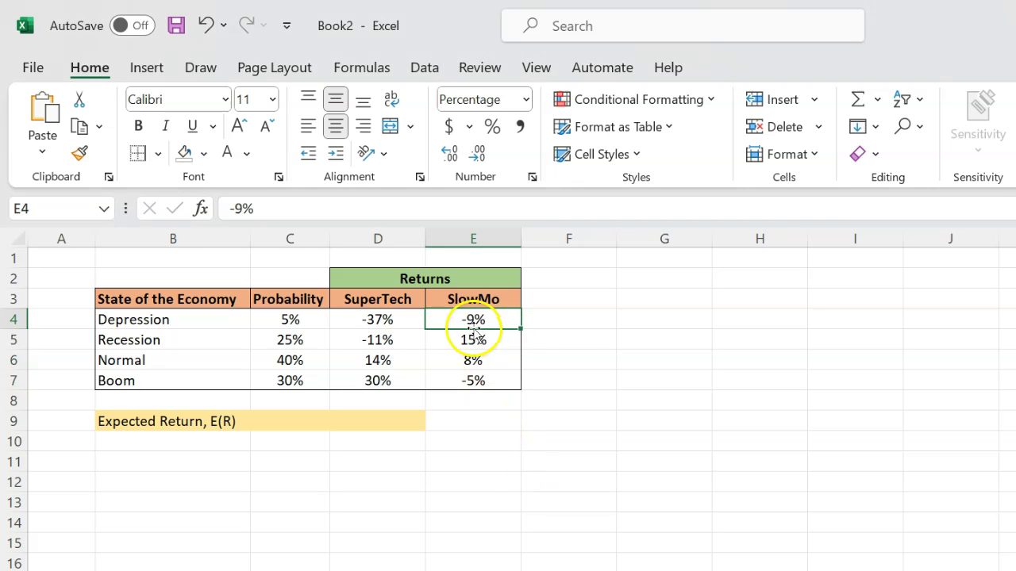
left_click(364, 419)
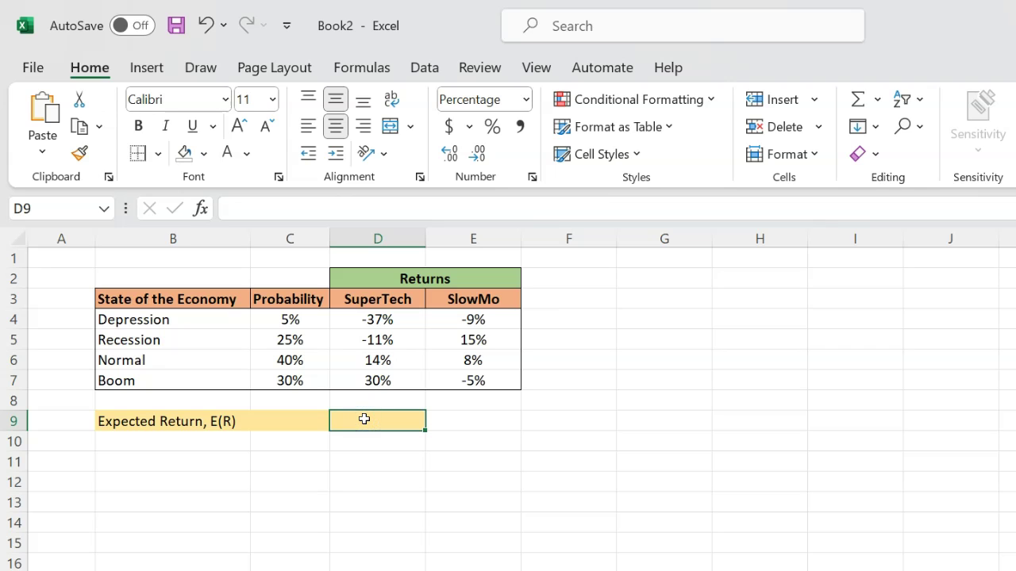
left_click(383, 321)
left_click_drag(383, 321, 381, 378)
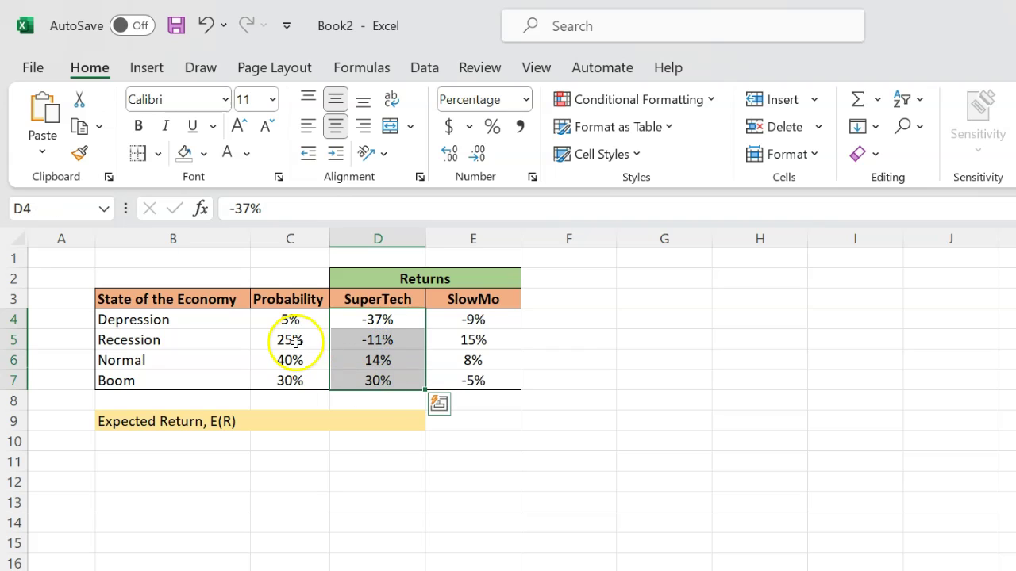
left_click_drag(290, 320, 290, 381)
left_click(307, 494)
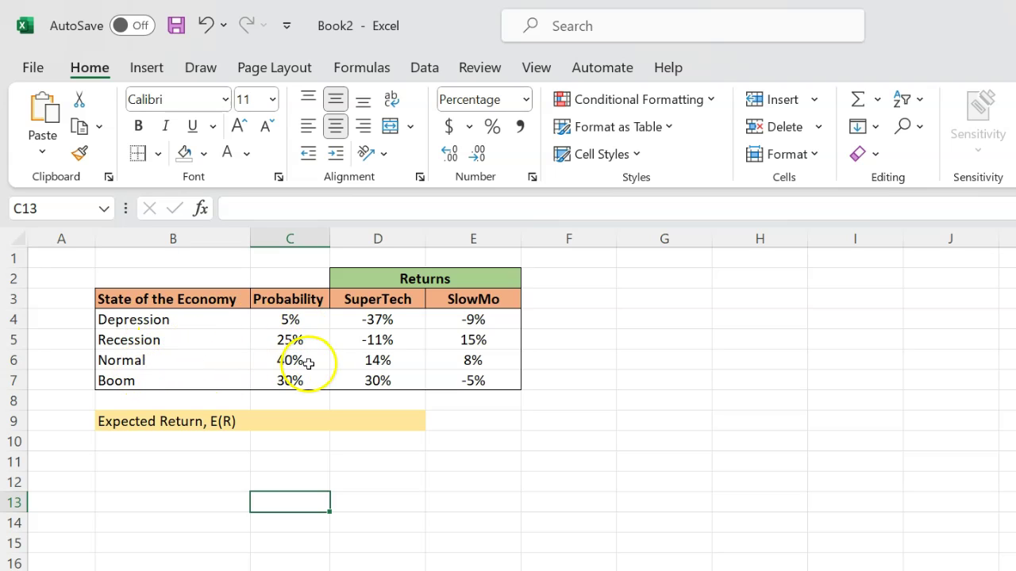
- Review each SuperTech return in D4:D7, pairing the Depression return with its probability in C4
left_click(399, 320)
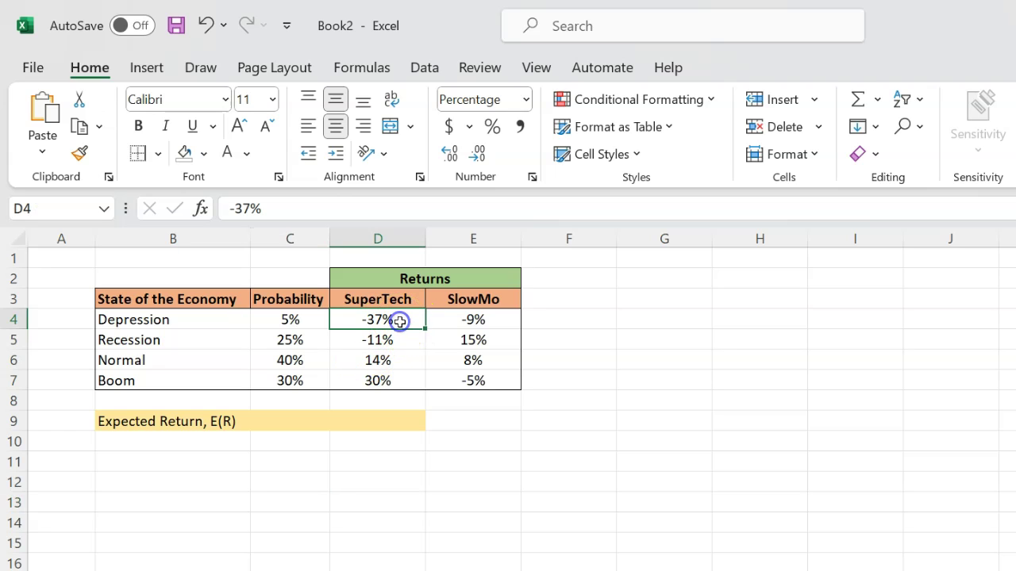
left_click(382, 339)
left_click(383, 369)
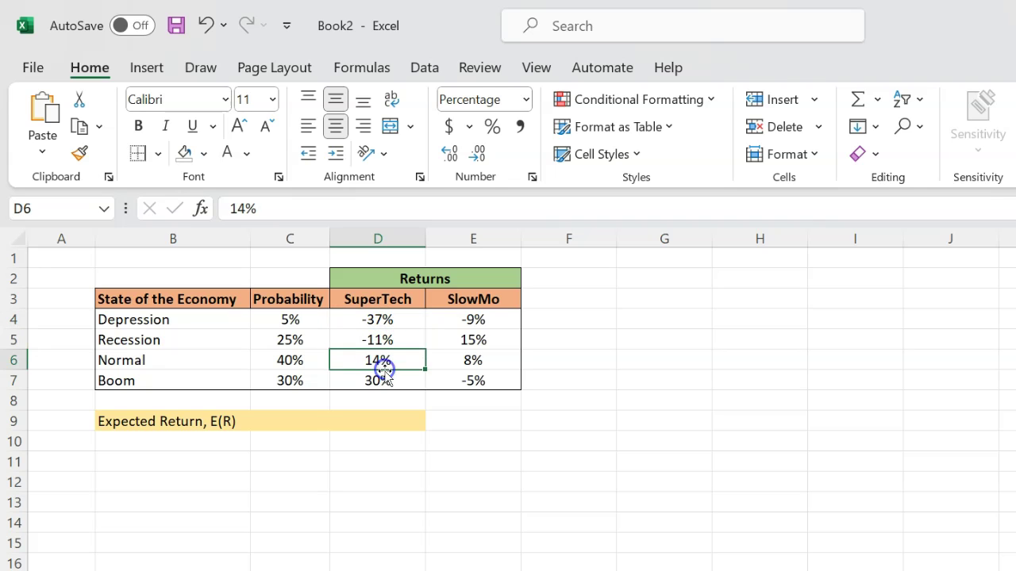
left_click(383, 381)
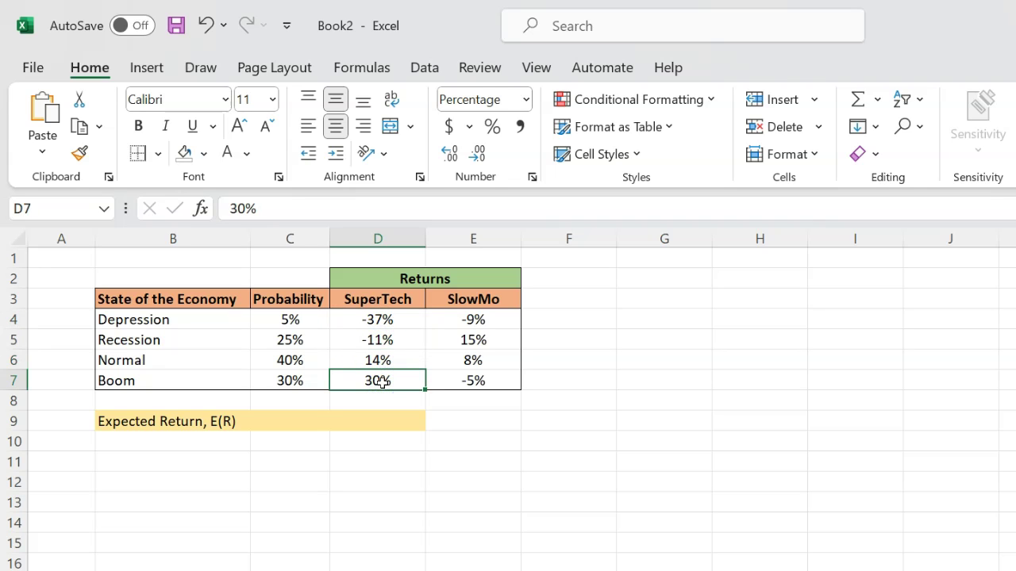
left_click(386, 321)
left_click_drag(386, 321, 387, 381)
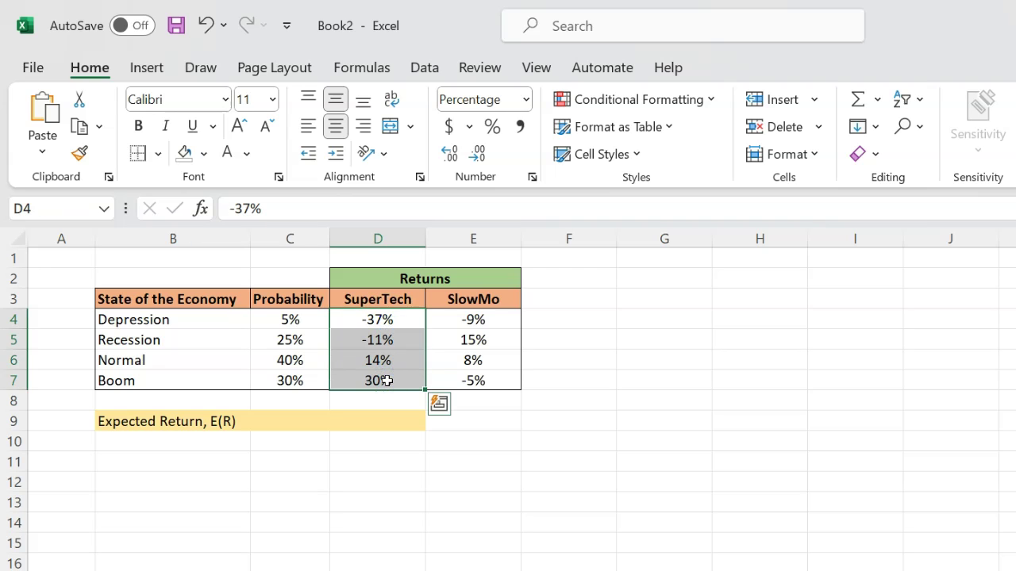
left_click(397, 493)
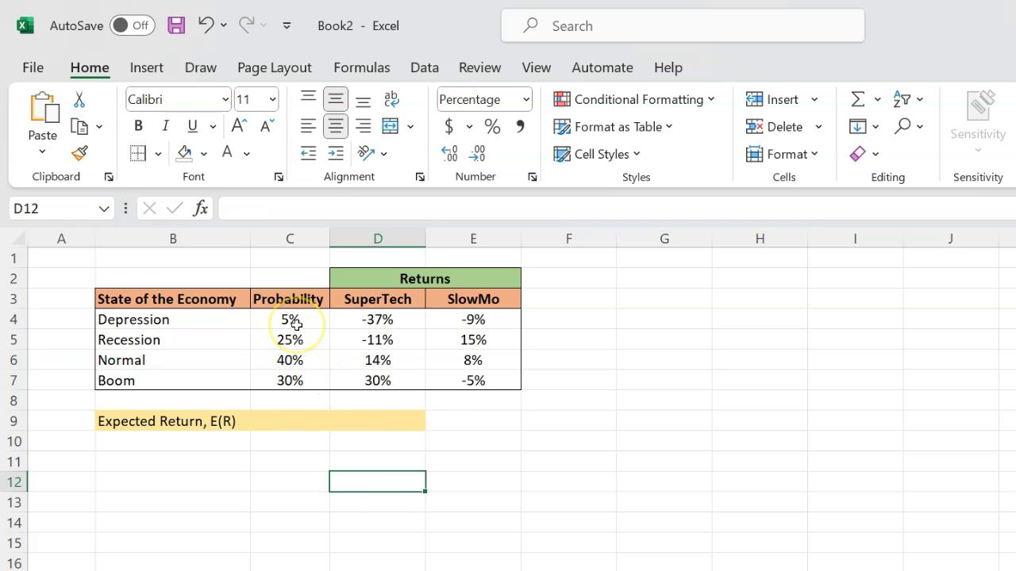
left_click(384, 423)
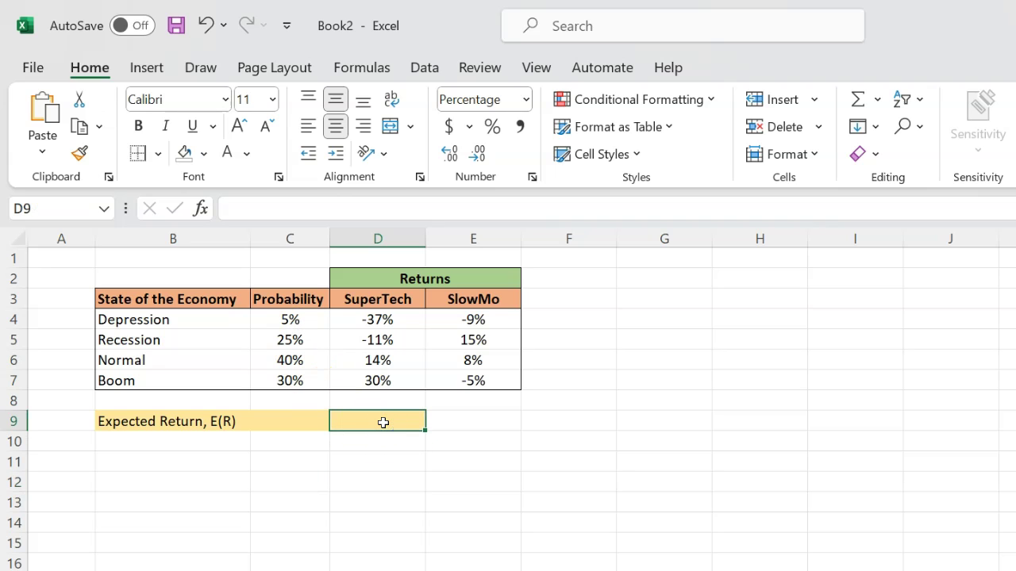
left_click(387, 322)
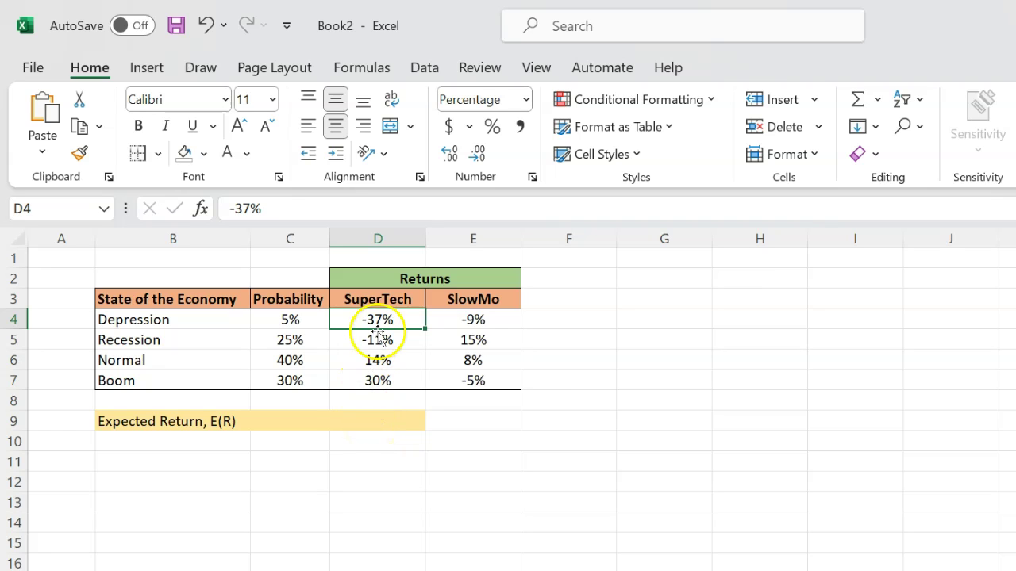
left_click_drag(383, 320, 385, 393)
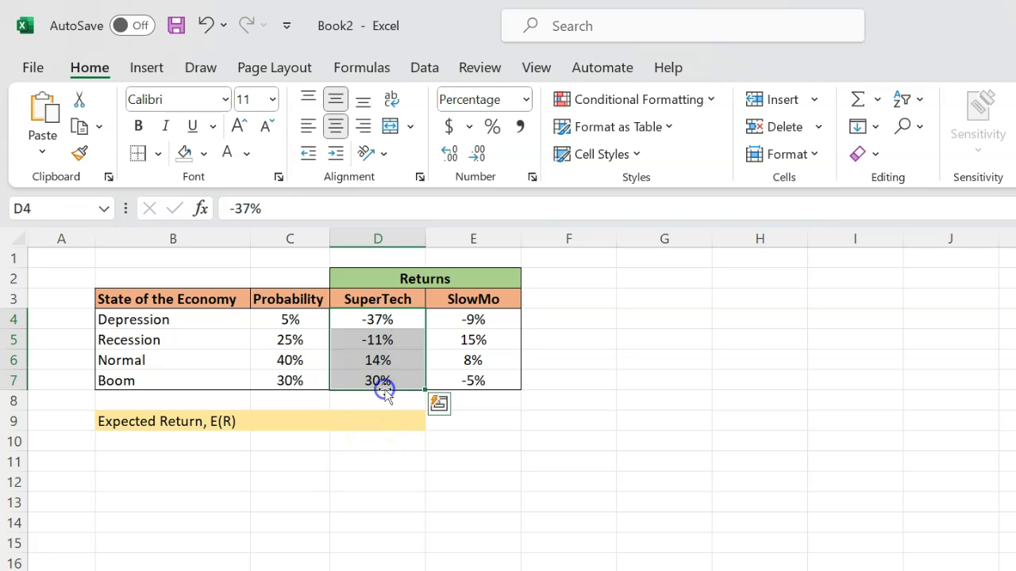
left_click(373, 320)
left_click(291, 321)
left_click(376, 320)
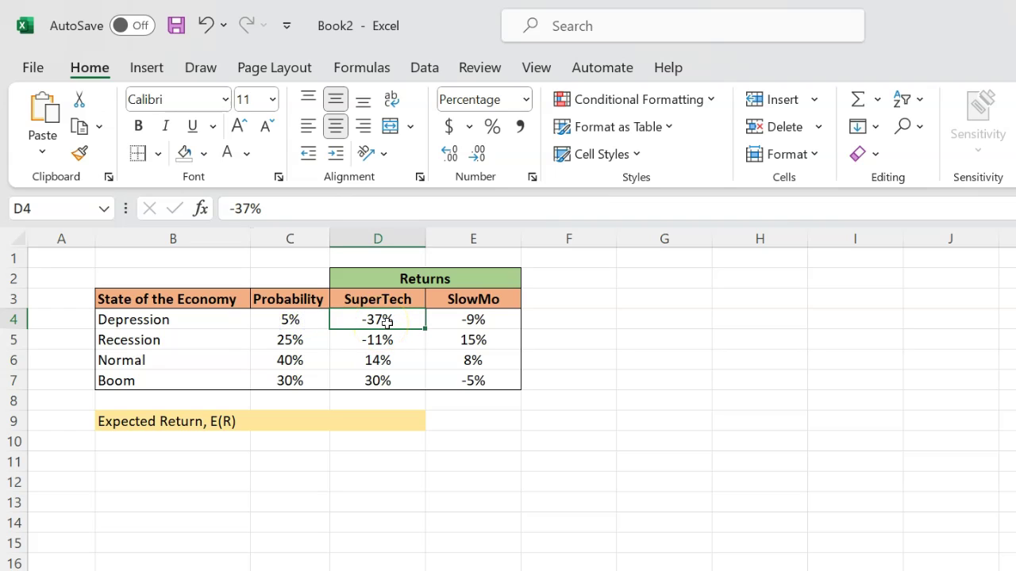
left_click(290, 322)
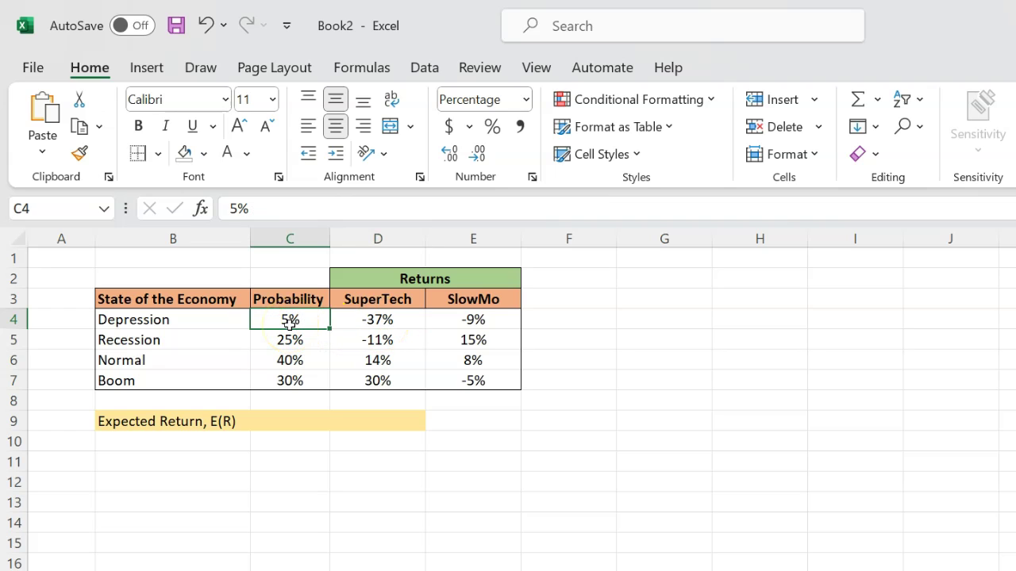
- Begin SuperTech's expected return formula in D9 with the Depression and Recession products, =(C4*D4)+(C5*D5)+
double_click(357, 419)
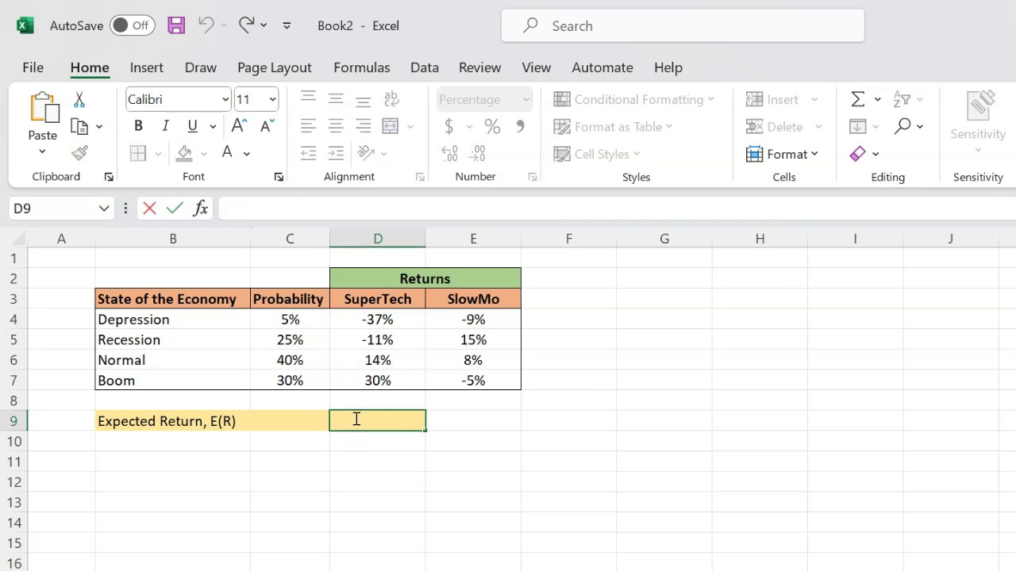
type("=(")
left_click(290, 320)
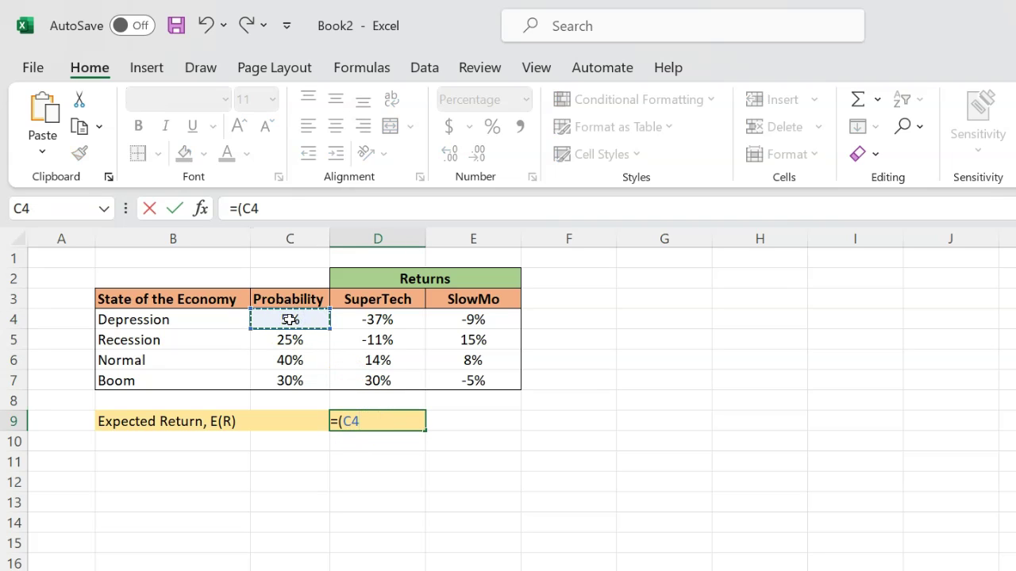
type("*")
left_click(376, 321)
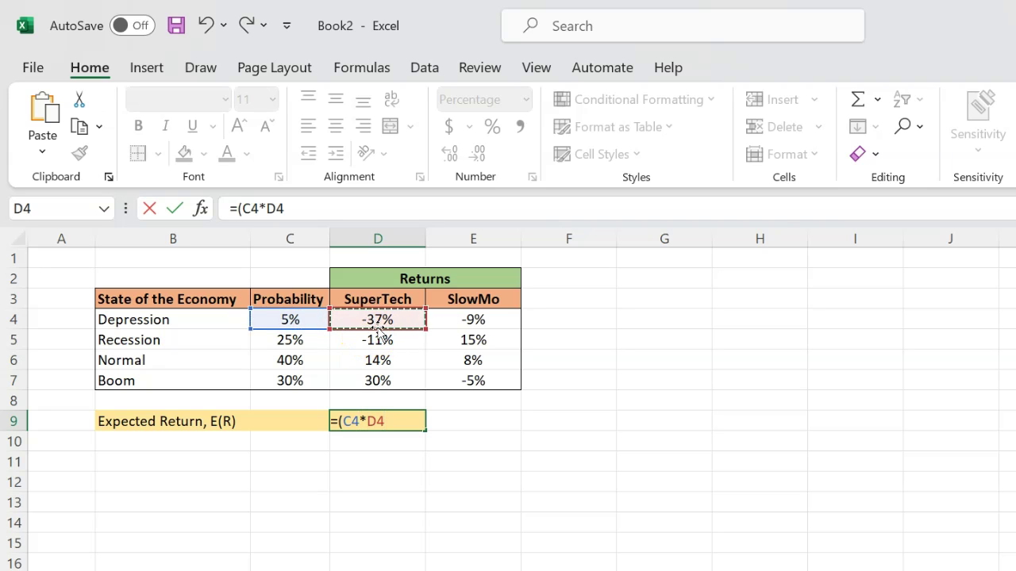
type(")+(")
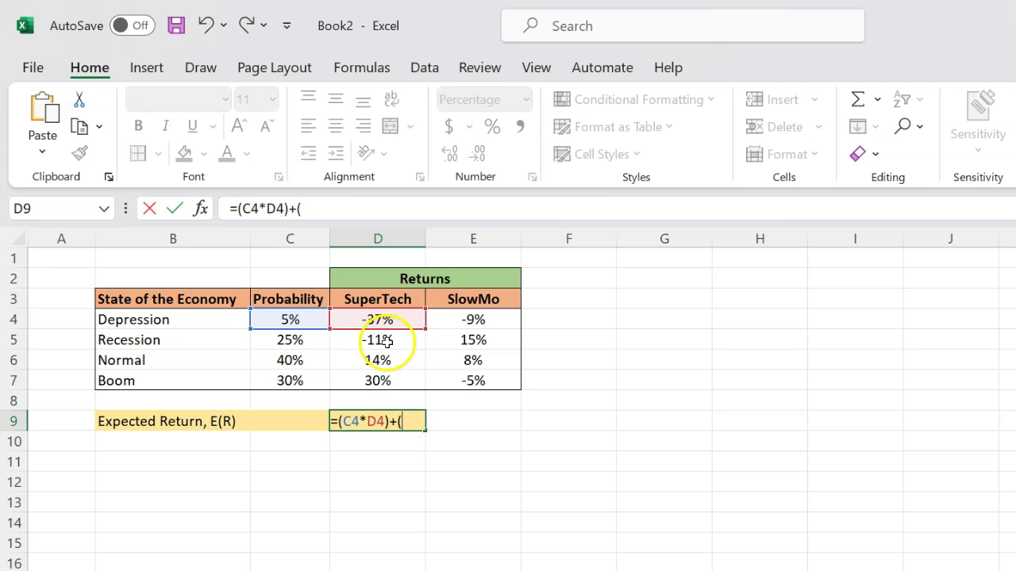
left_click(278, 342)
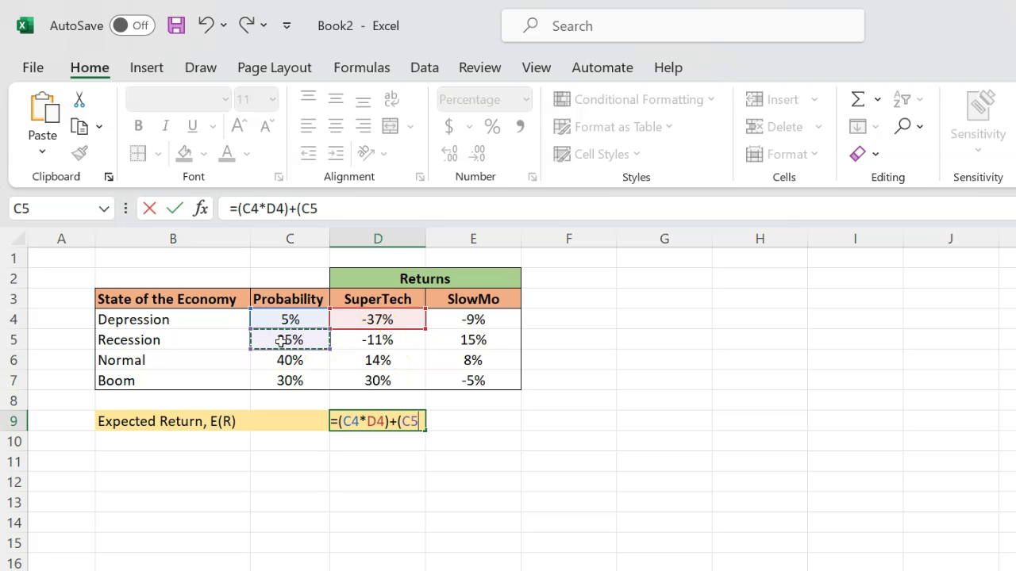
type("*")
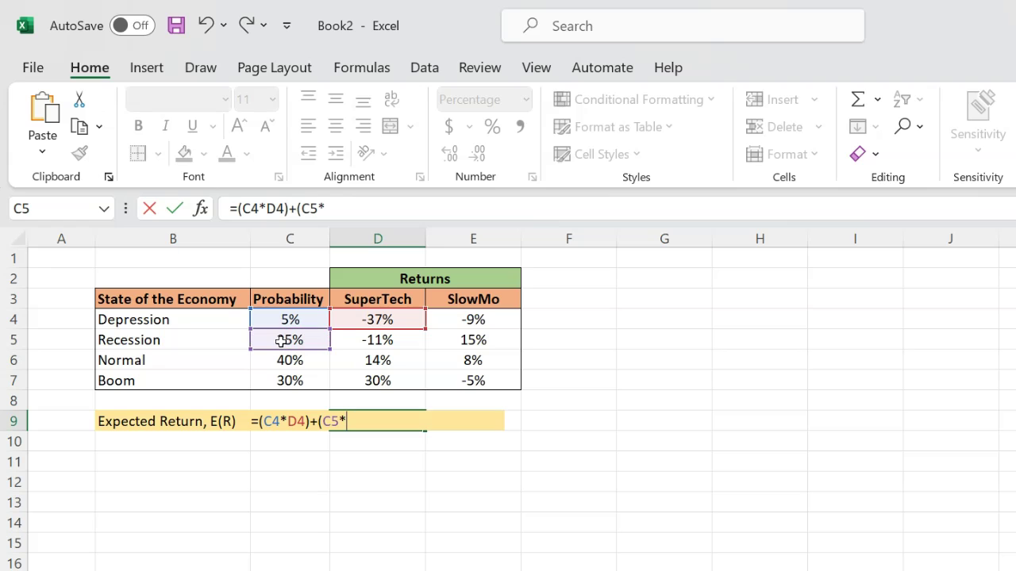
left_click(388, 341)
type(")+")
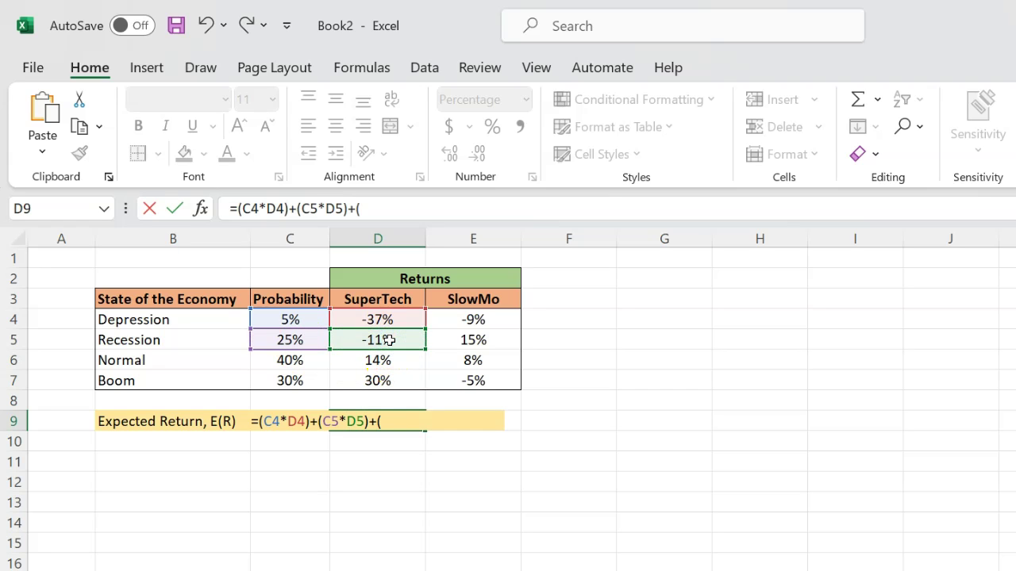
- Complete the D9 formula with the Normal and Boom products, (C6*D6)+(C7*D7), and enter it
type("(")
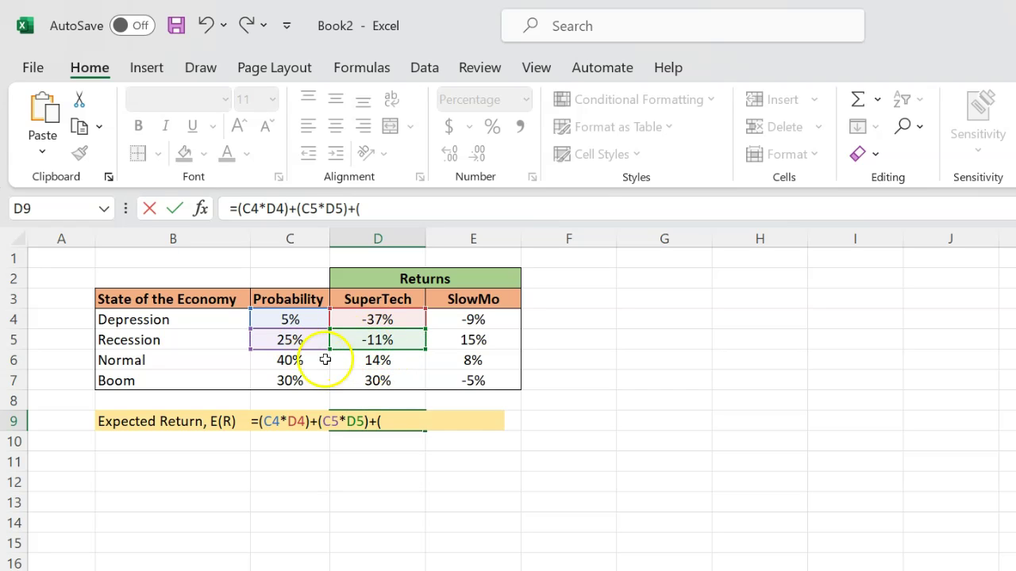
left_click(281, 362)
type("*")
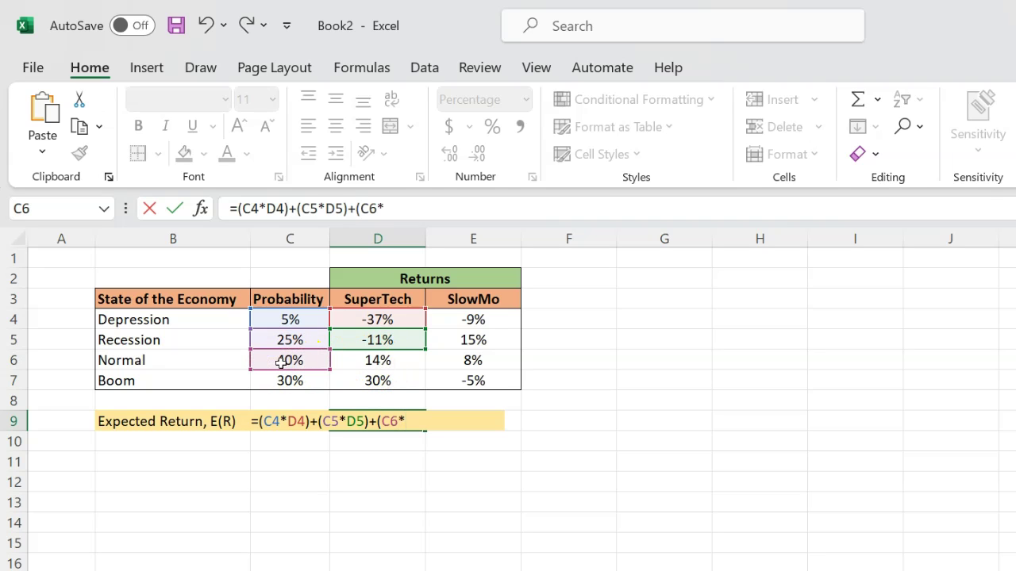
left_click(385, 362)
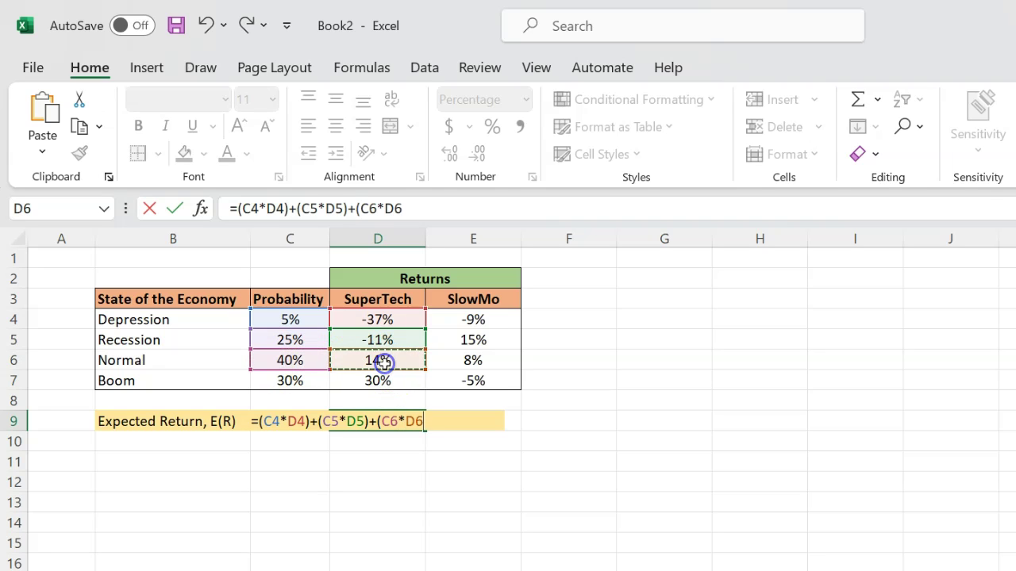
type(")+(")
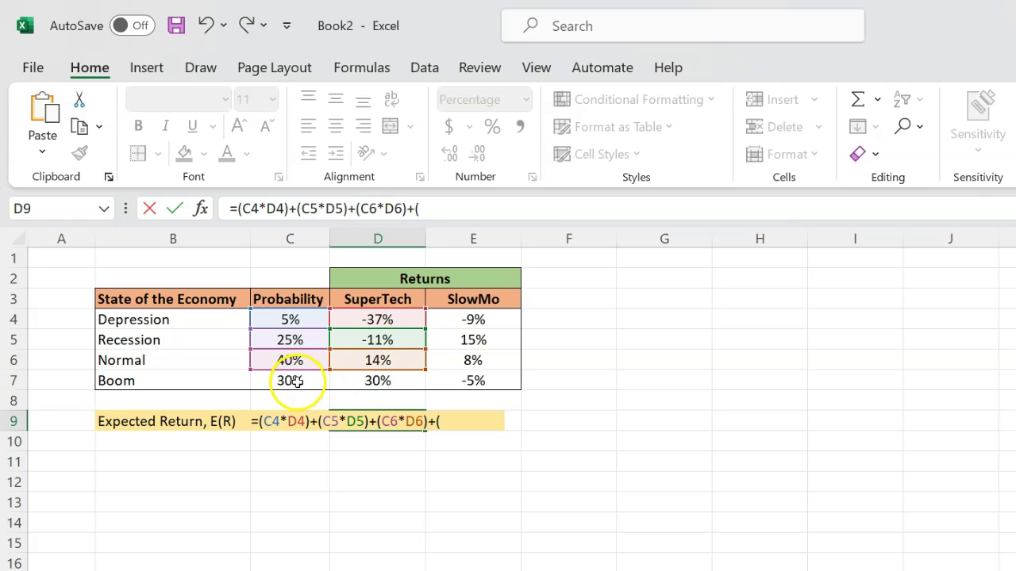
left_click(292, 381)
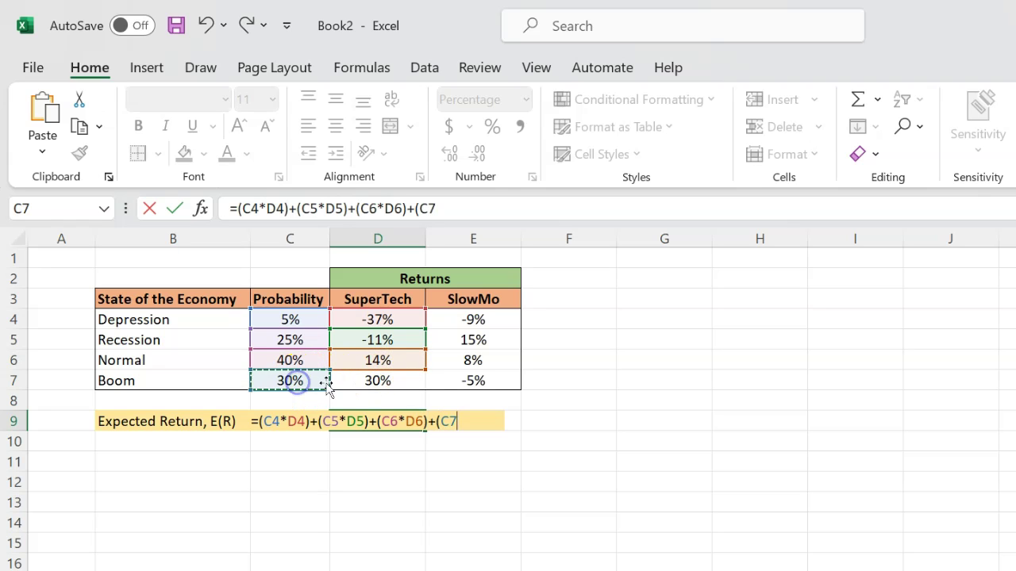
type("*")
left_click(372, 381)
type(")")
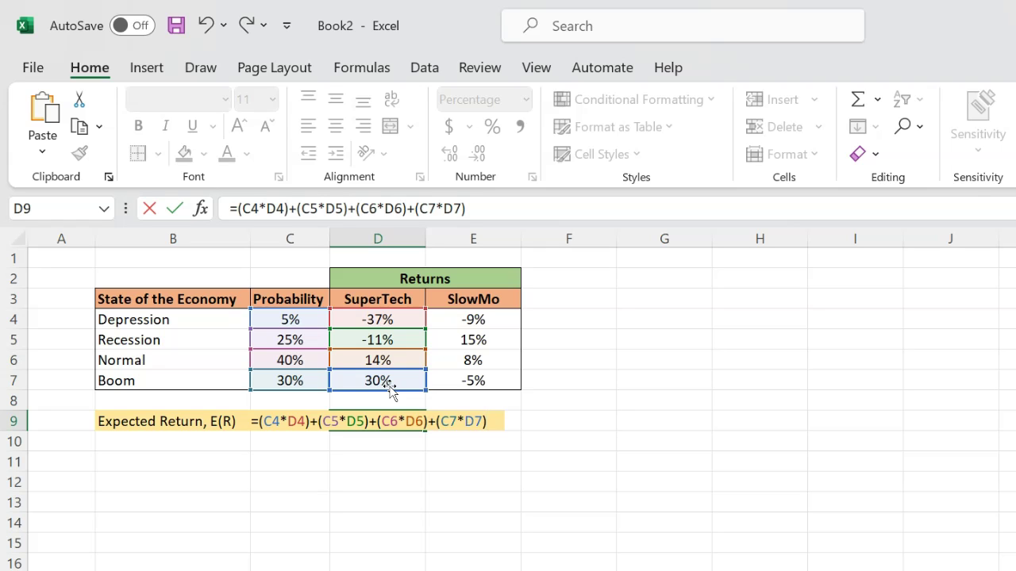
key("Return")
- Replace SuperTech's expected return formula in D9 with =SUMPRODUCT(C4:C7,D4:D7)
left_click(384, 421)
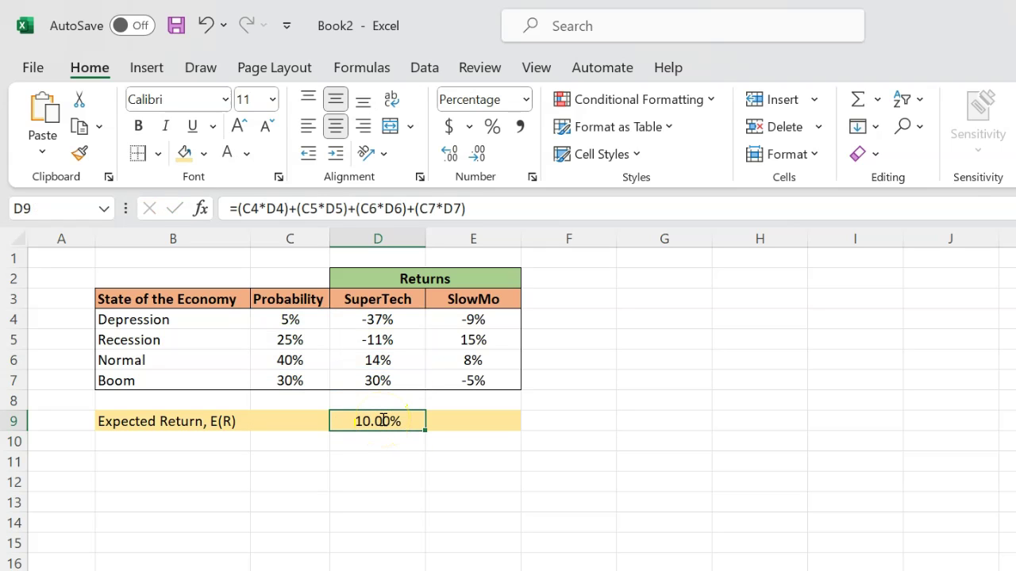
type("=")
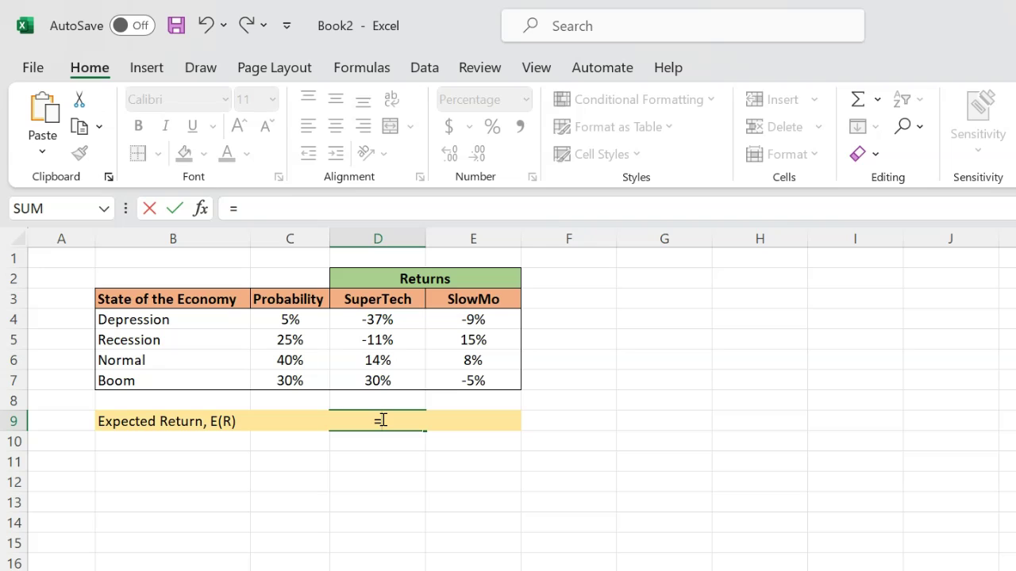
type("sumpro")
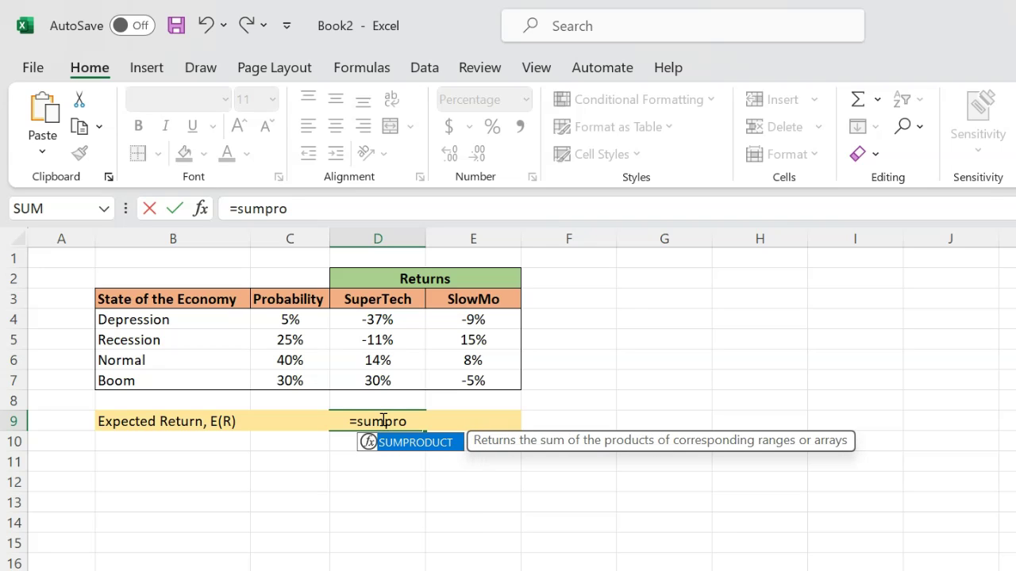
type("duct")
left_click(373, 414)
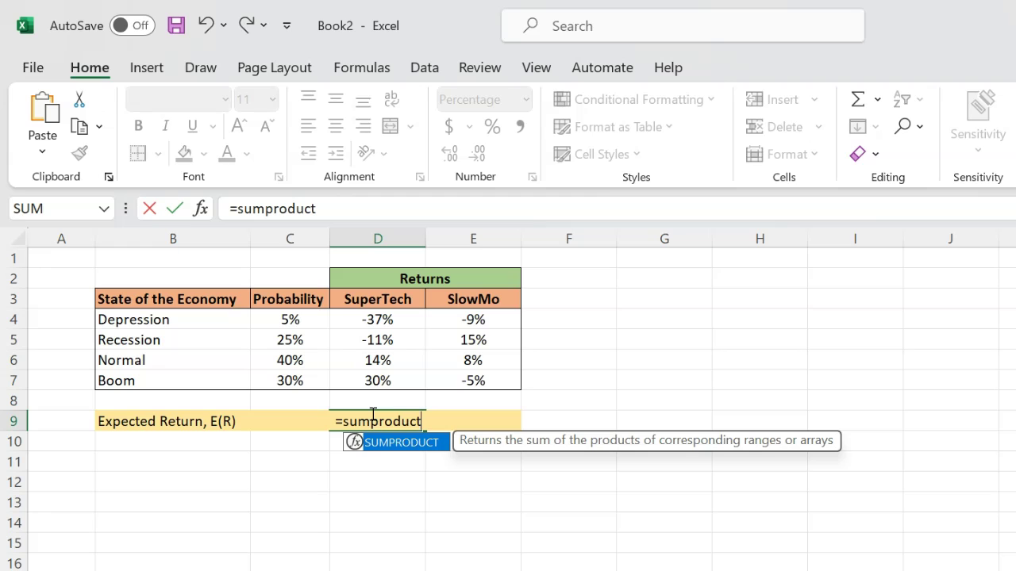
type("(")
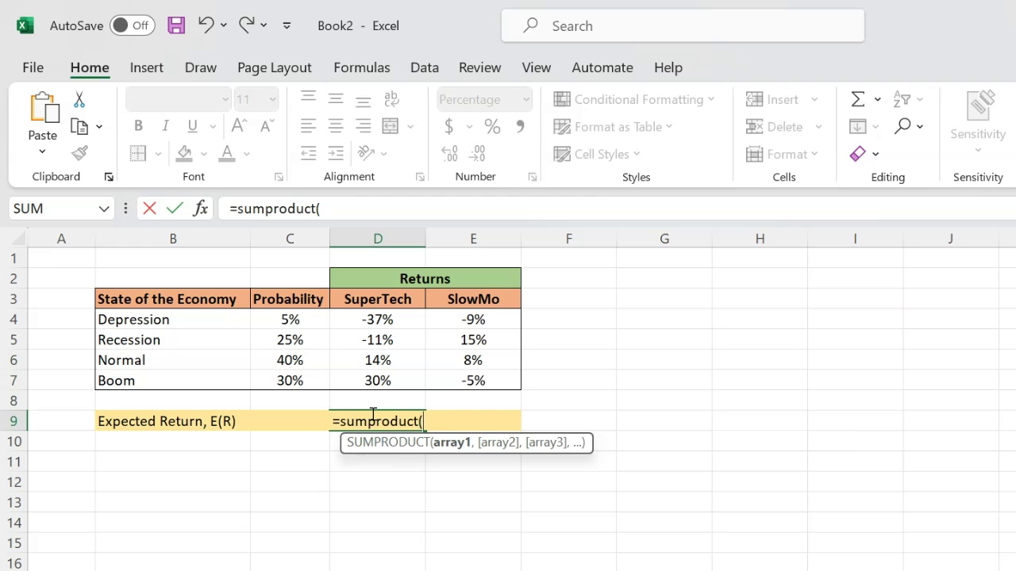
left_click_drag(302, 321, 301, 392)
type(",")
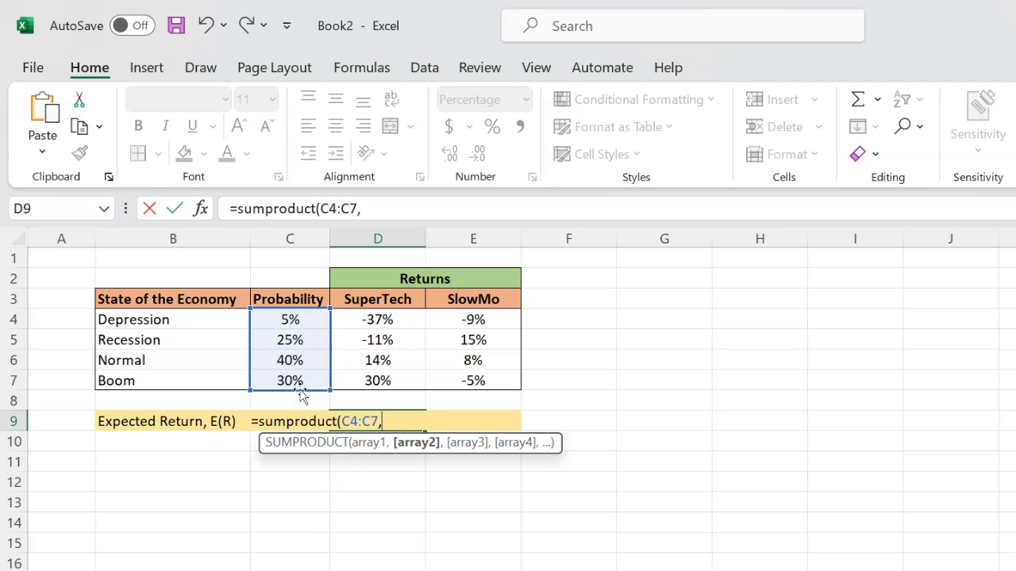
left_click(377, 319)
left_click_drag(377, 319, 378, 379)
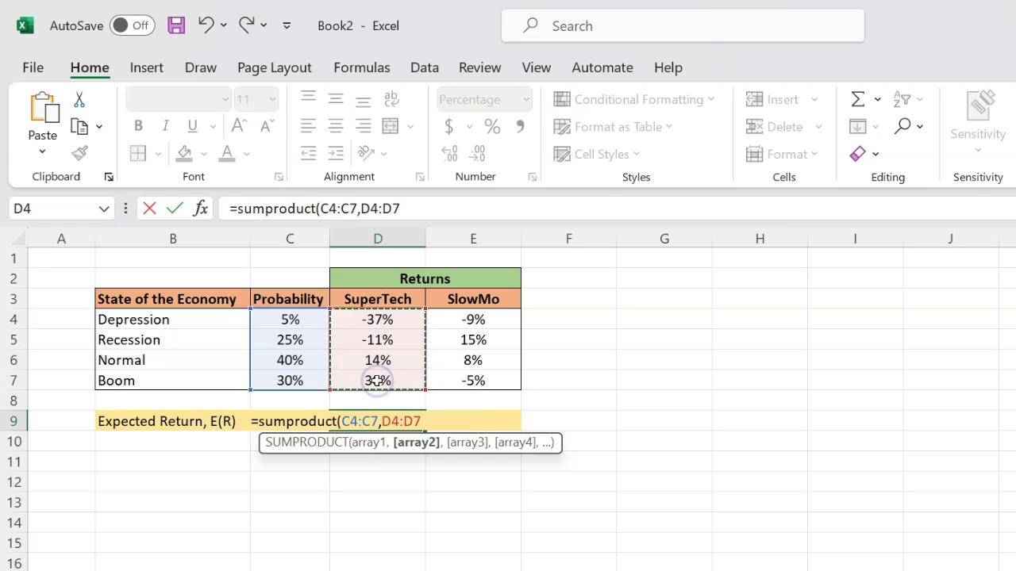
type(")")
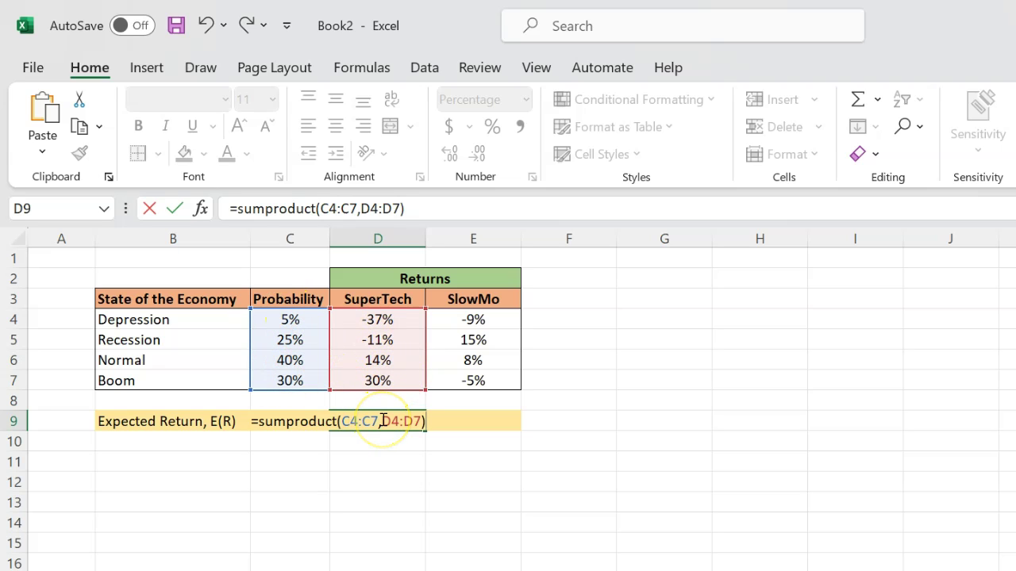
key("Return")
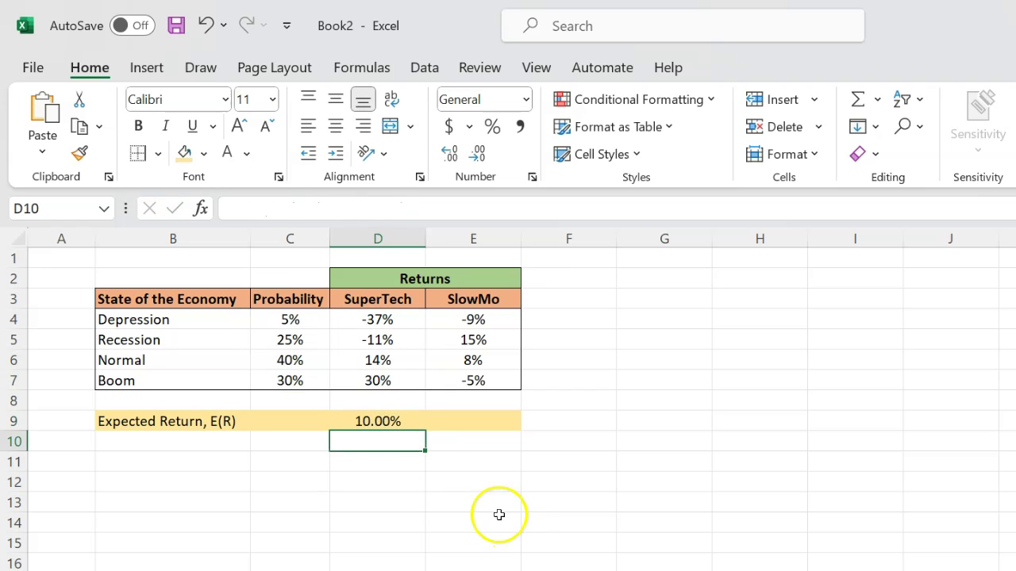
- Calculate SlowMo's expected return in E9 with =SUMPRODUCT(C4:C7,E4:E7)
left_click(485, 426)
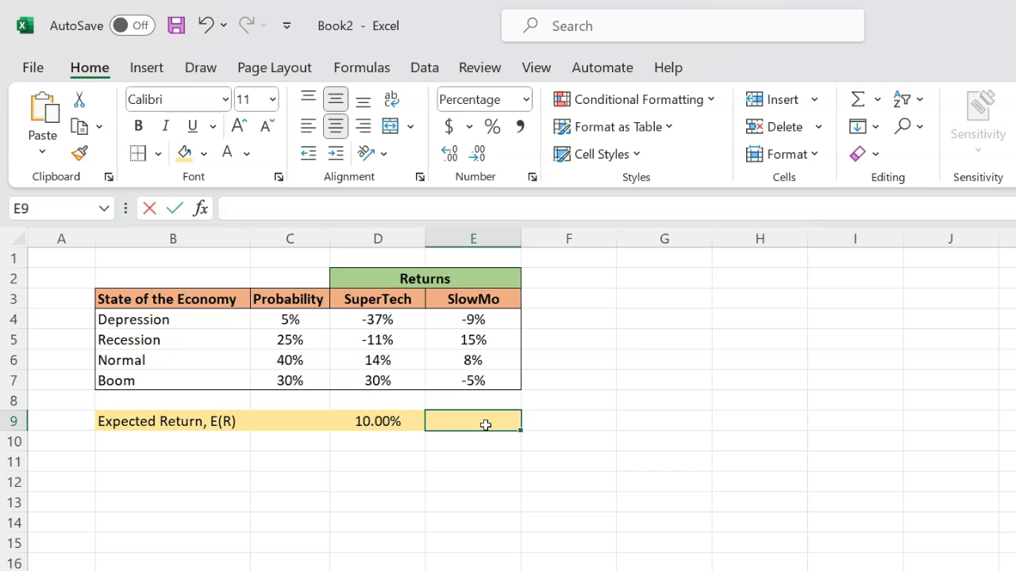
type("=sumproduct(")
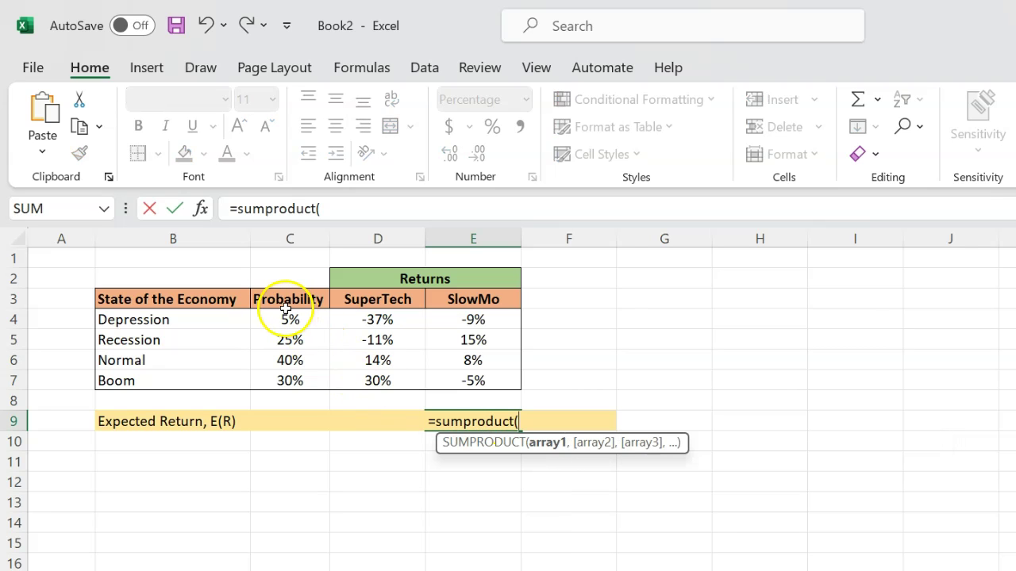
left_click_drag(286, 318, 285, 378)
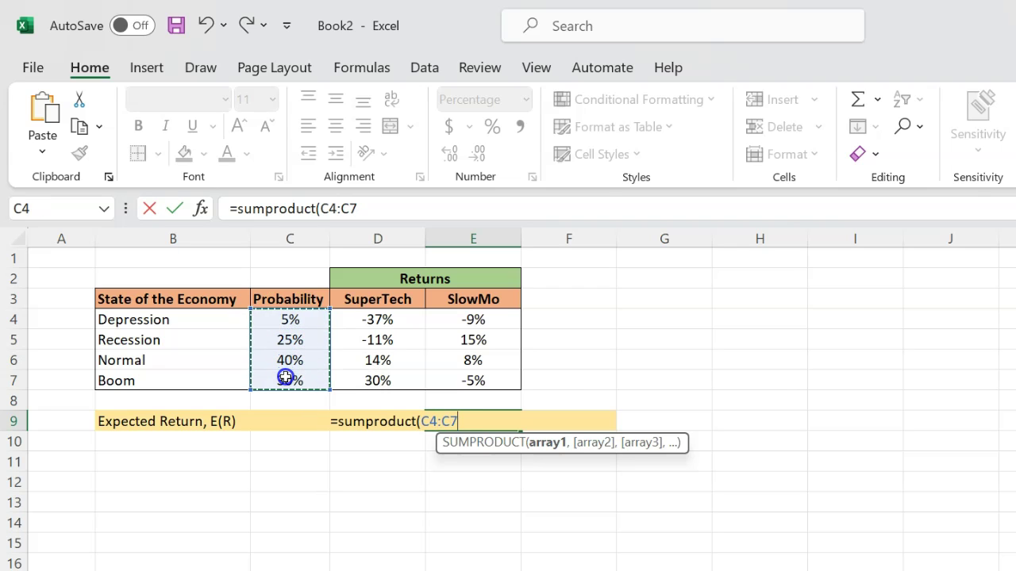
type(",")
left_click_drag(469, 318, 469, 377)
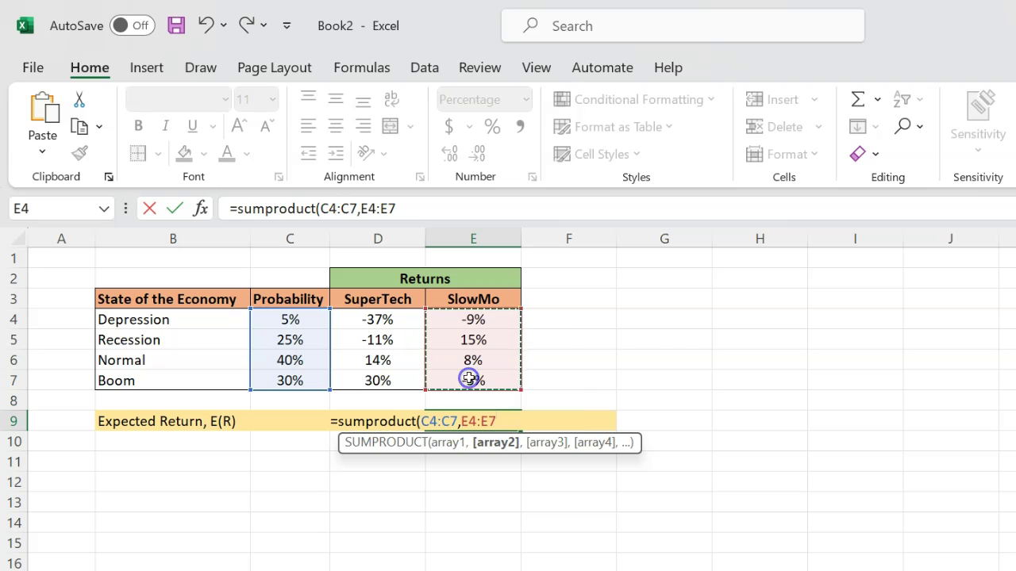
type(")")
key("Return")
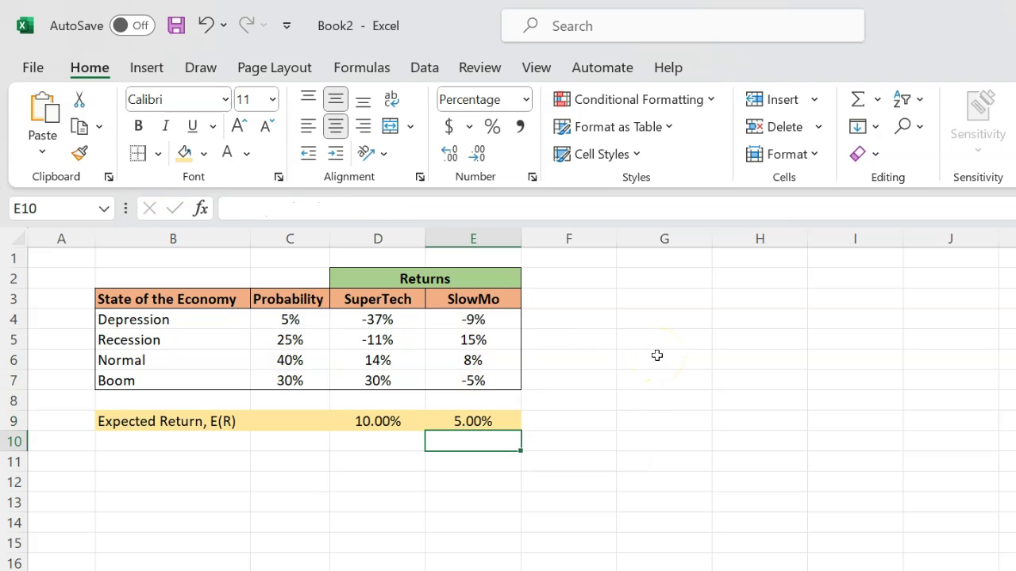
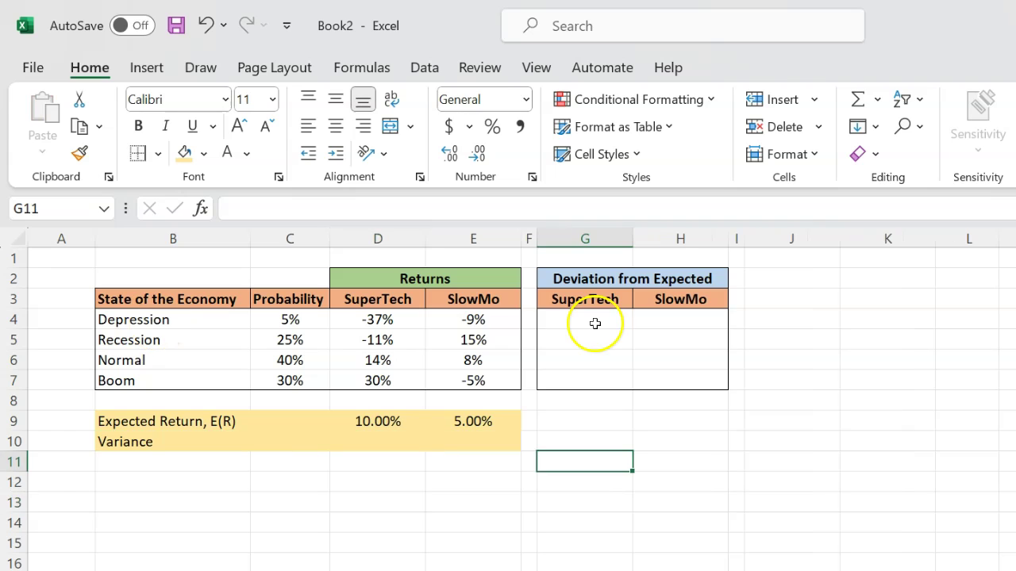
- Fill G4:G7 with SuperTech's deviations from expected, subtracting the expected return in D9 from each state's return, starting with D4
left_click(594, 322)
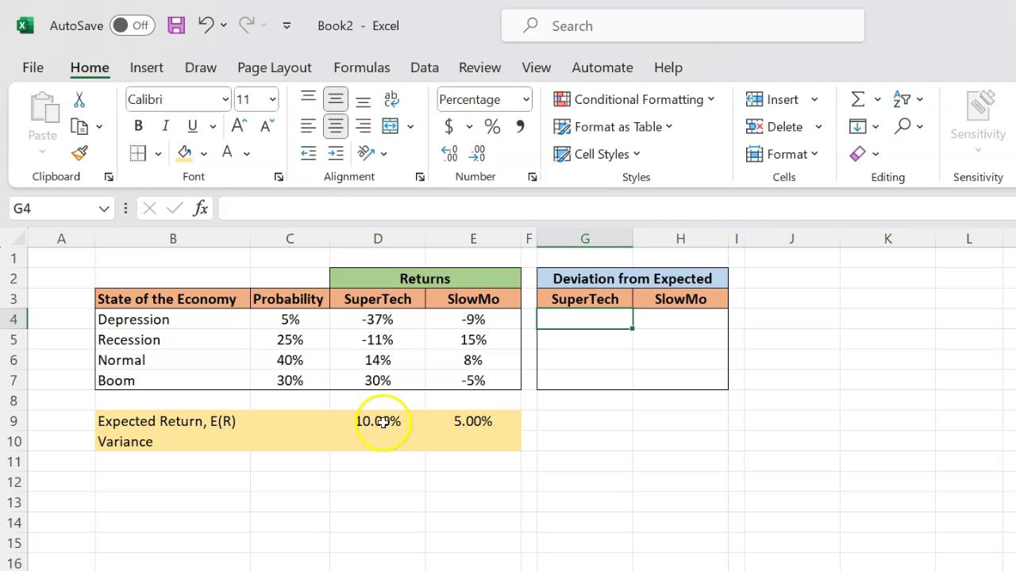
left_click(584, 320)
type("=")
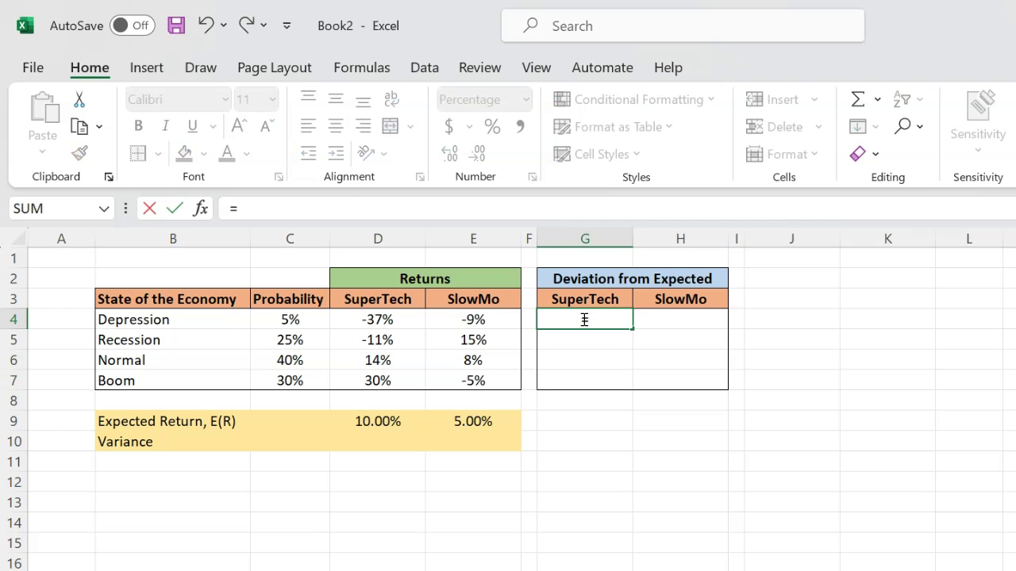
left_click(380, 320)
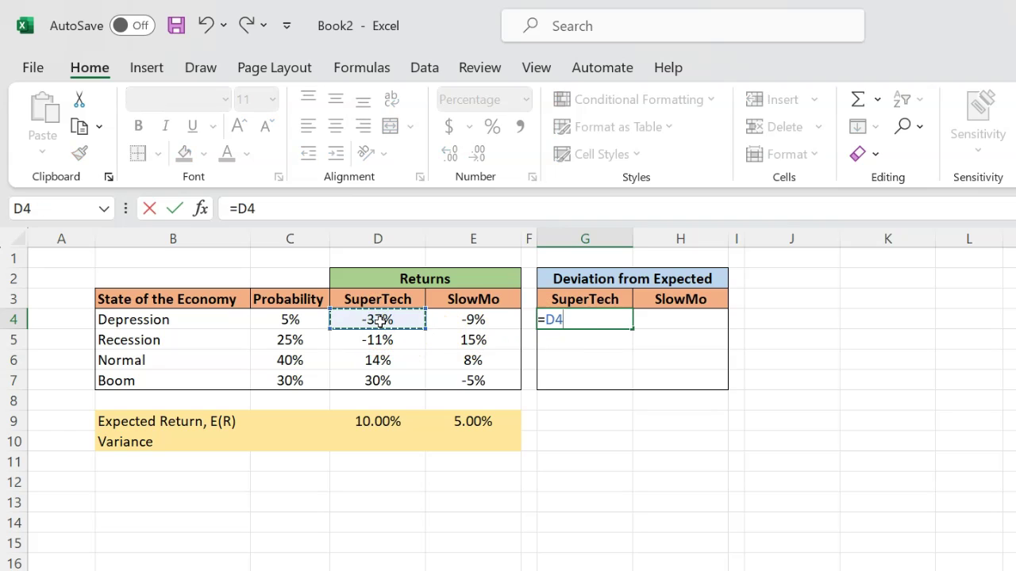
type("-")
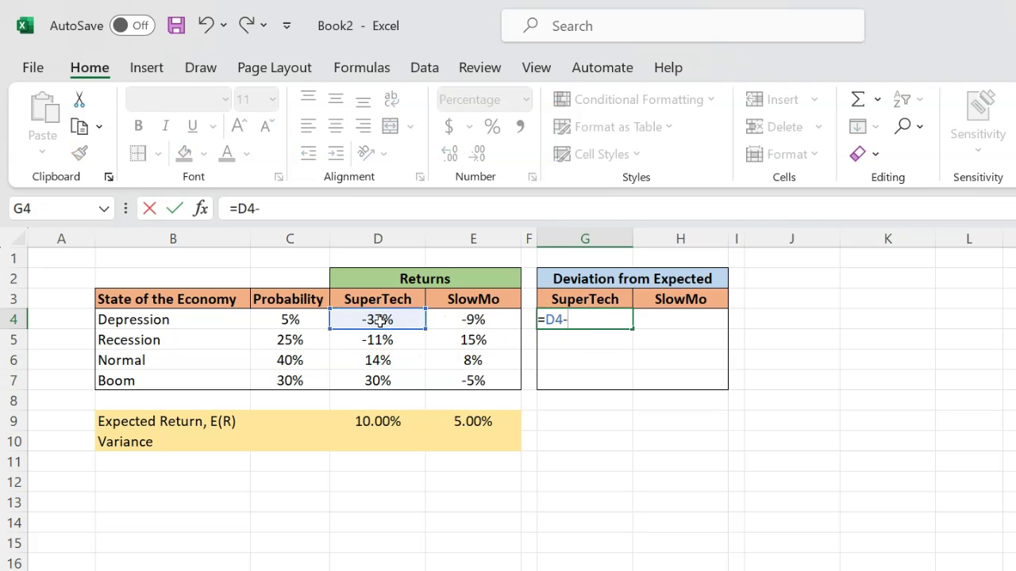
left_click(372, 423)
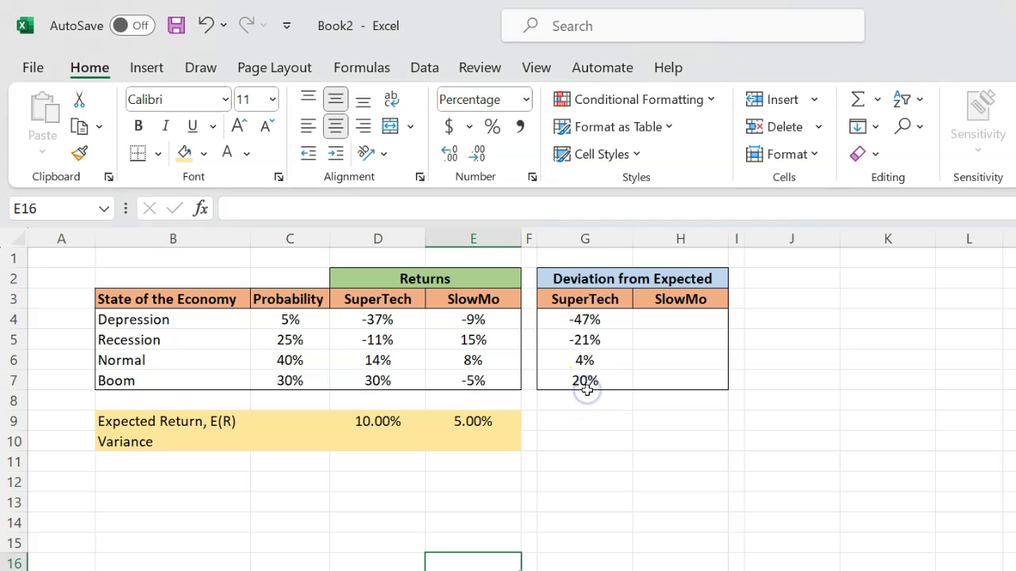
left_click(585, 403)
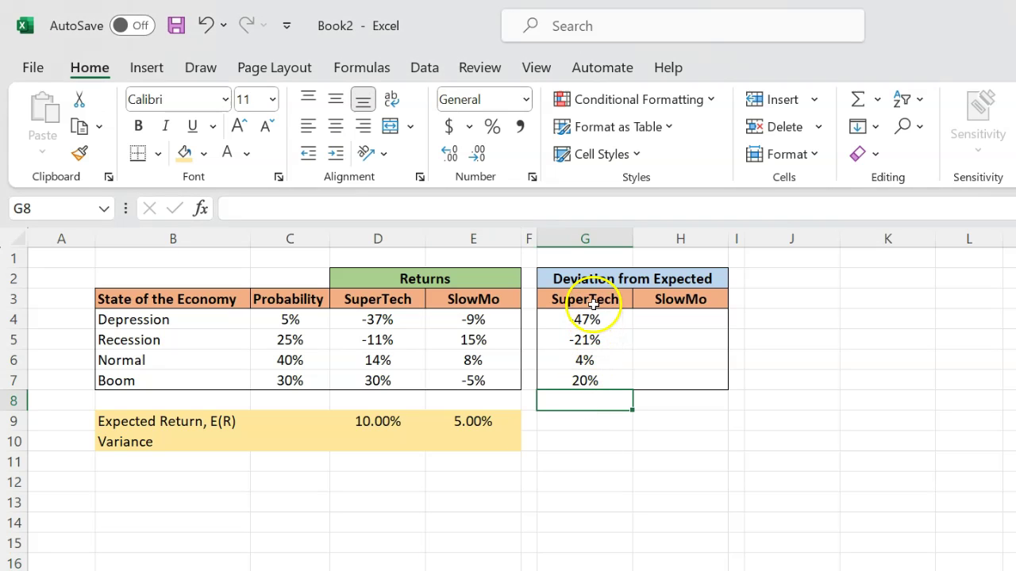
- Fill H4:H7 with SlowMo's deviations from expected, subtracting the expected return in E9 from each state's return, starting with E4
left_click(665, 326)
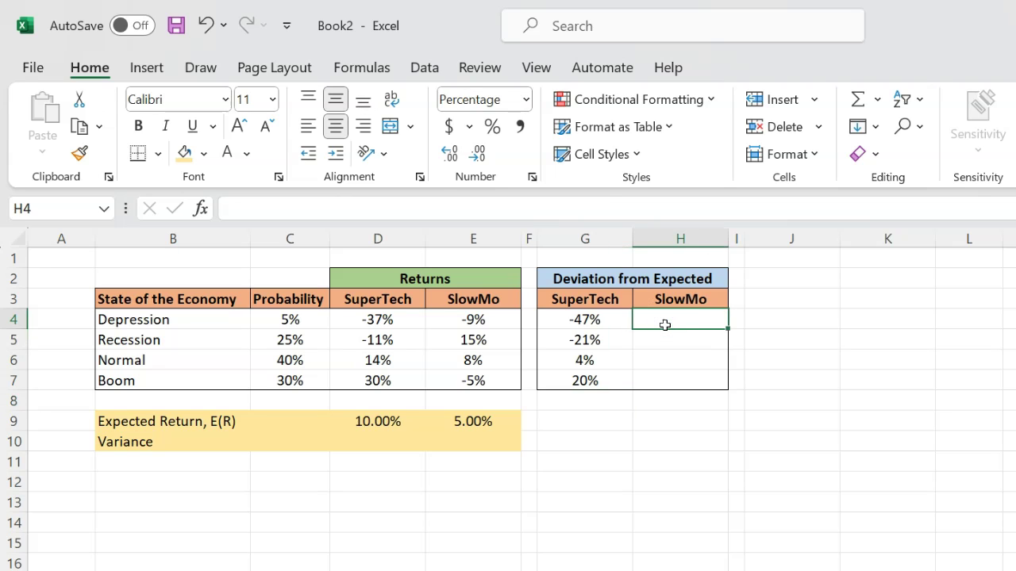
type("=")
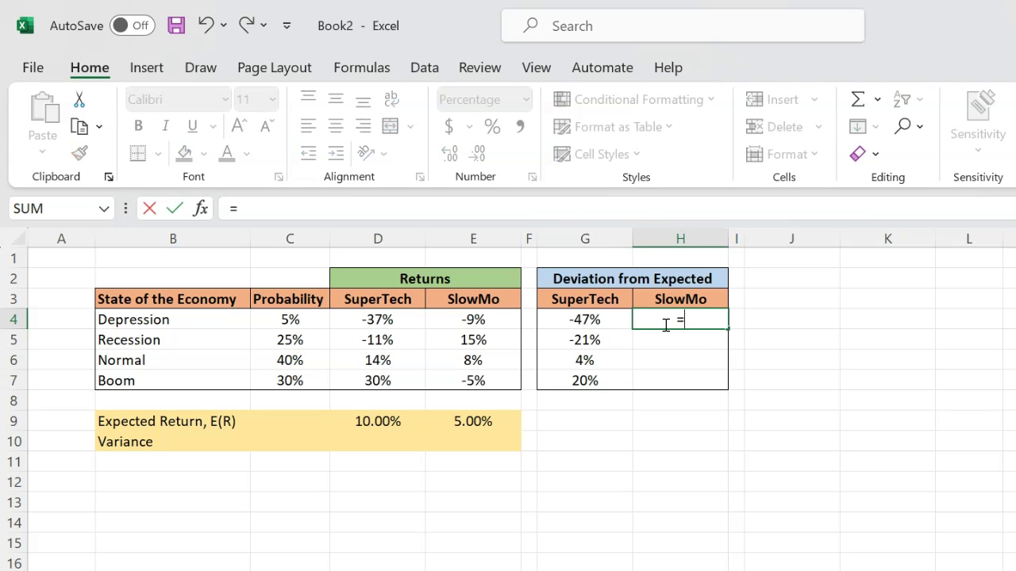
left_click(477, 320)
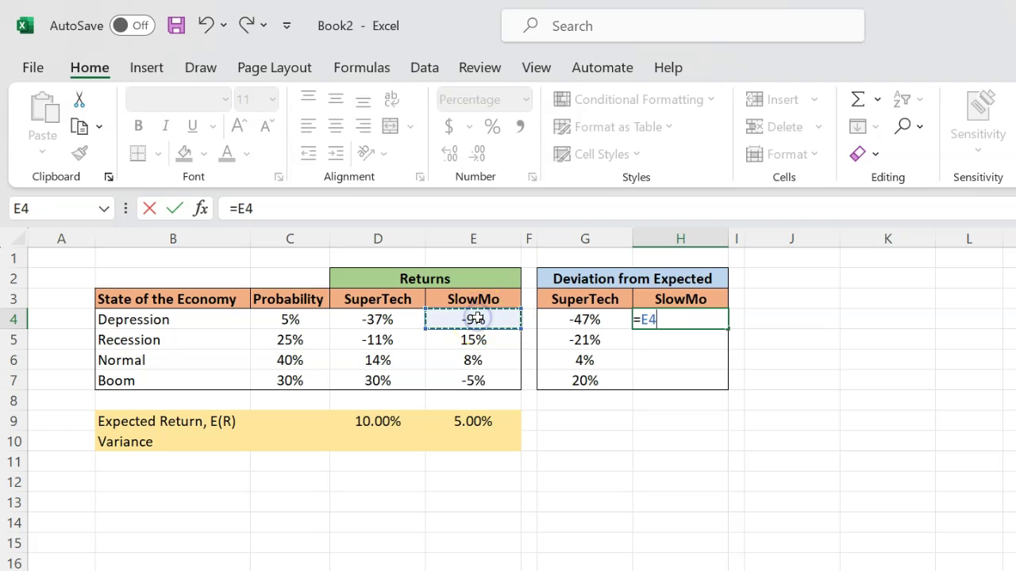
type("-")
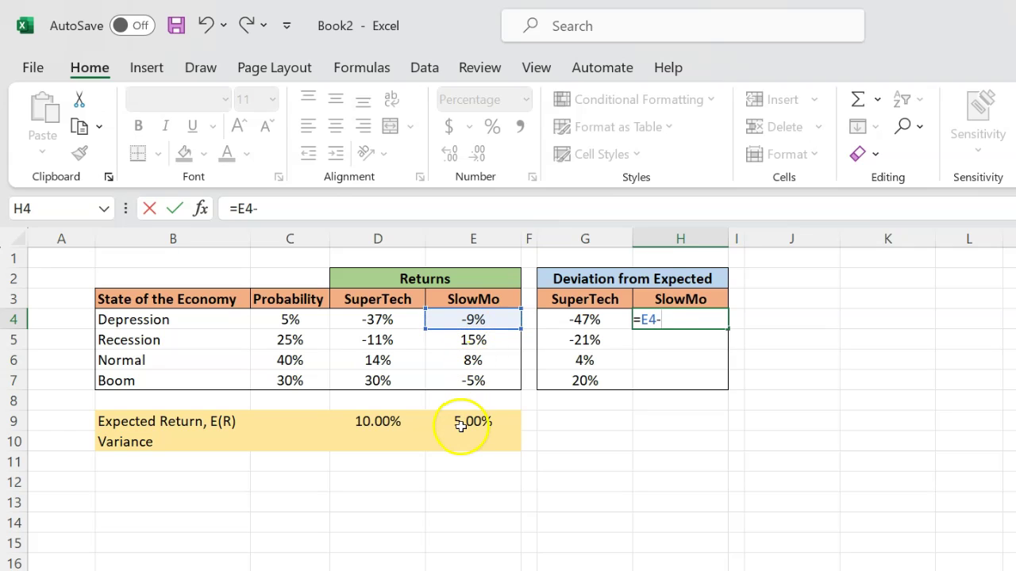
left_click(461, 424)
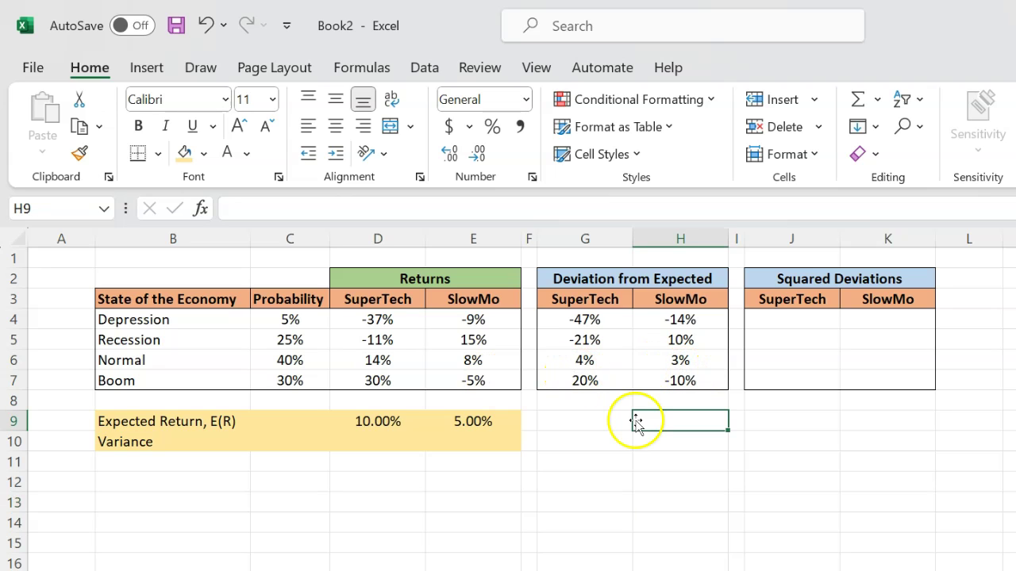
- Calculate SuperTech's squared deviation for the Depression state in J4 with =G4^2
left_click(804, 323)
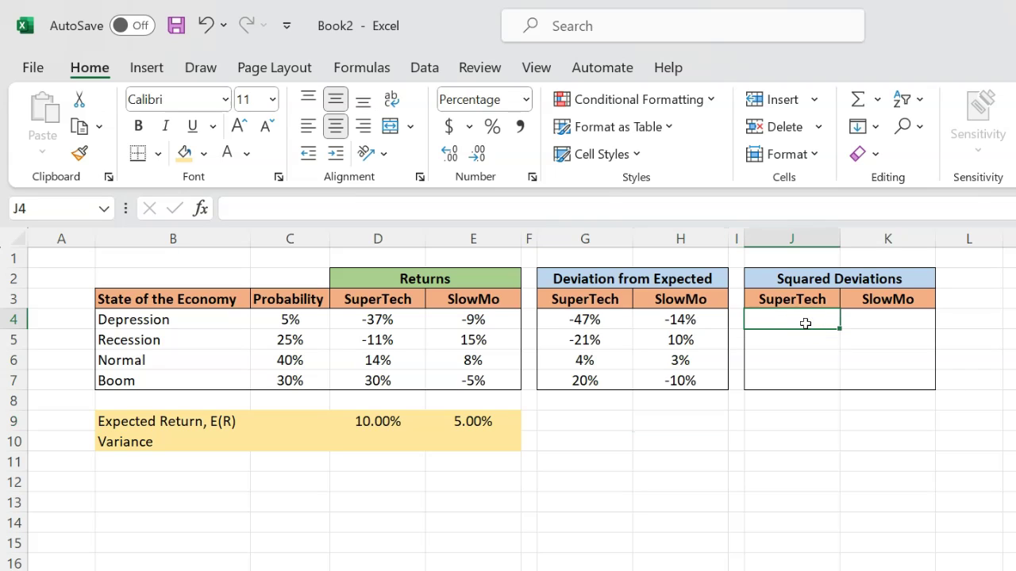
type("=")
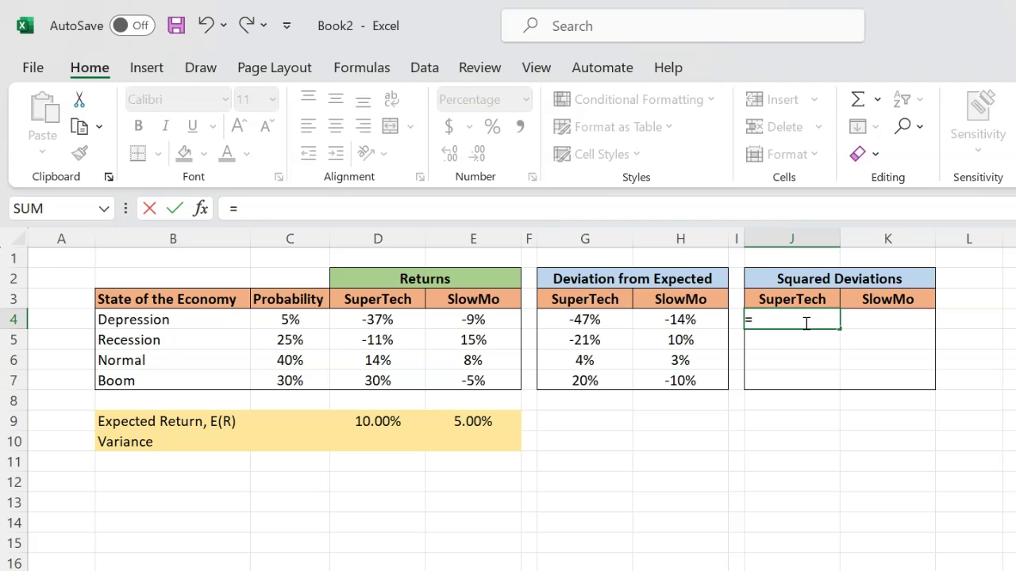
key("Left")
key("Left")
key("Left")
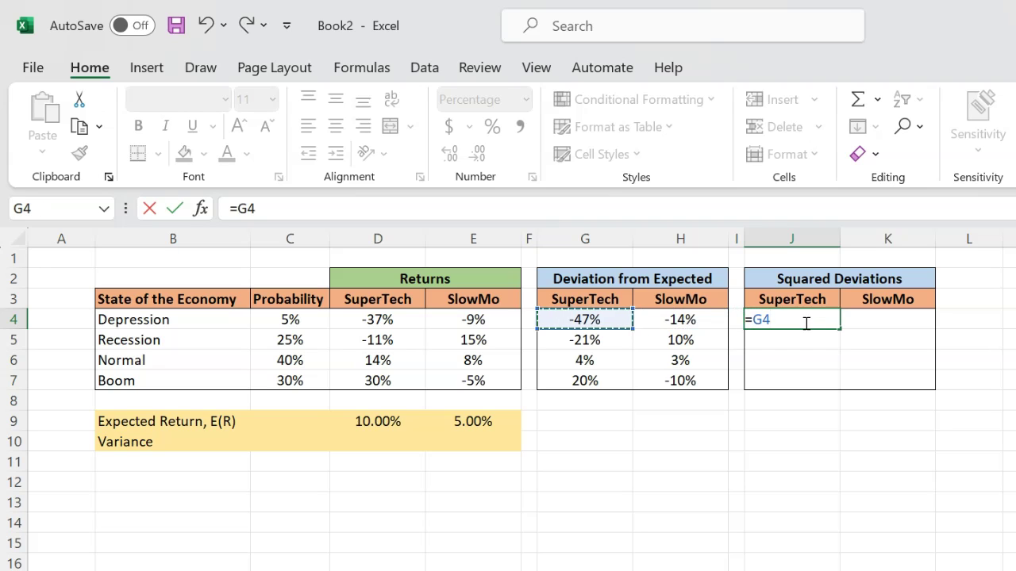
type("^2")
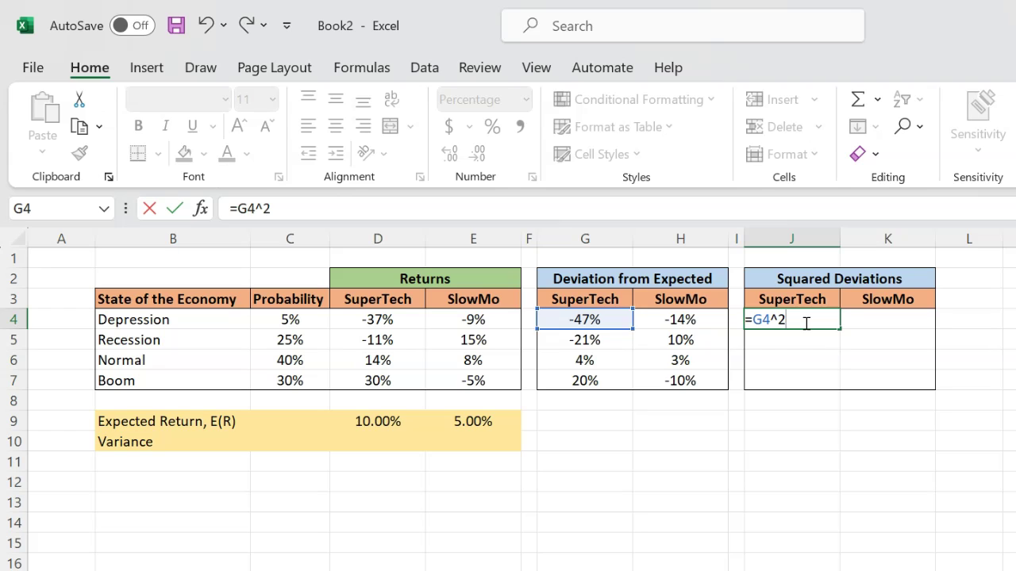
key("Return")
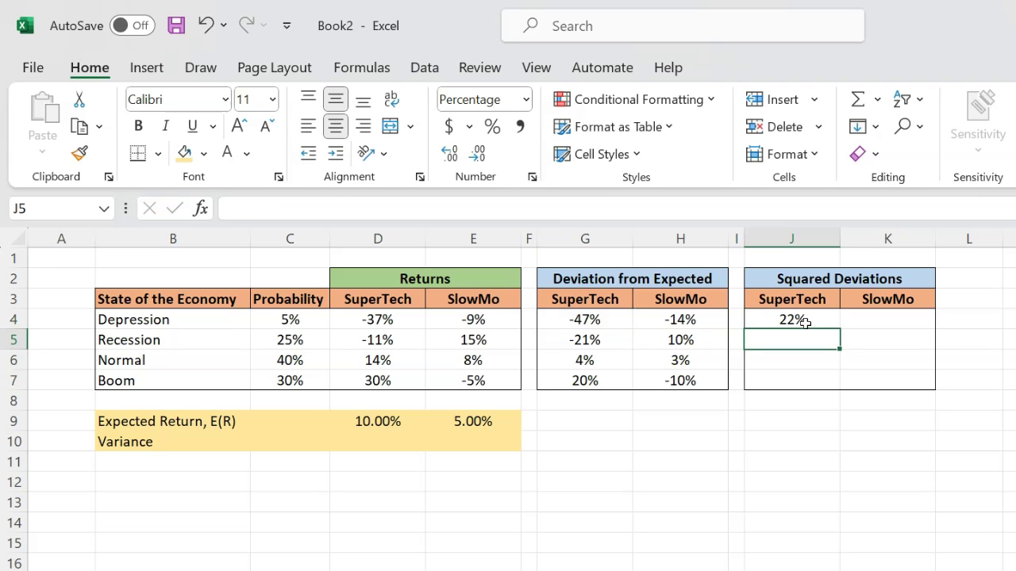
- Copy the squared deviation formula from J4 across J4:K7 for both stocks and restore the bottom border under J7:K7
left_click(804, 322)
key("ctrl+c")
key("shift+Down")
key("shift+Down")
key("shift+Down")
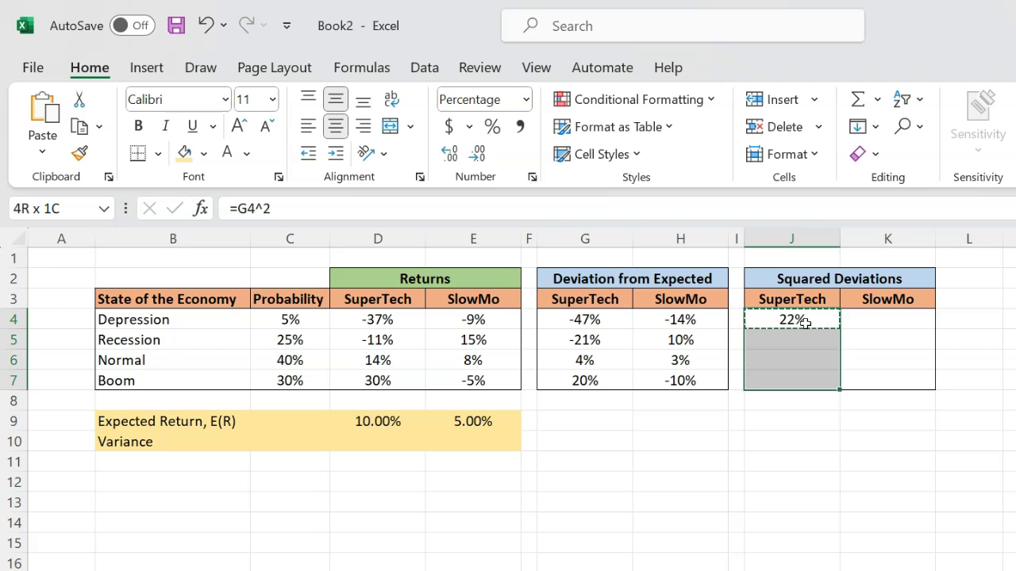
key("shift+Right")
key("ctrl+v")
key("Escape")
key("Right")
left_click_drag(769, 383, 889, 374)
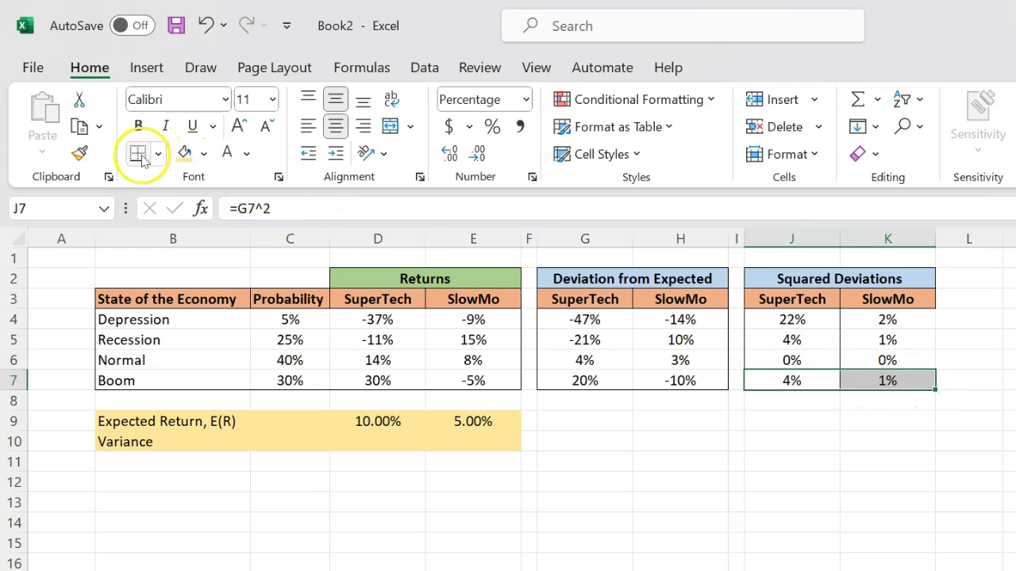
- Calculate SuperTech's variance in D10 as the SUMPRODUCT of the probabilities C4:C7 and its squared deviations J4:J7
left_click(378, 441)
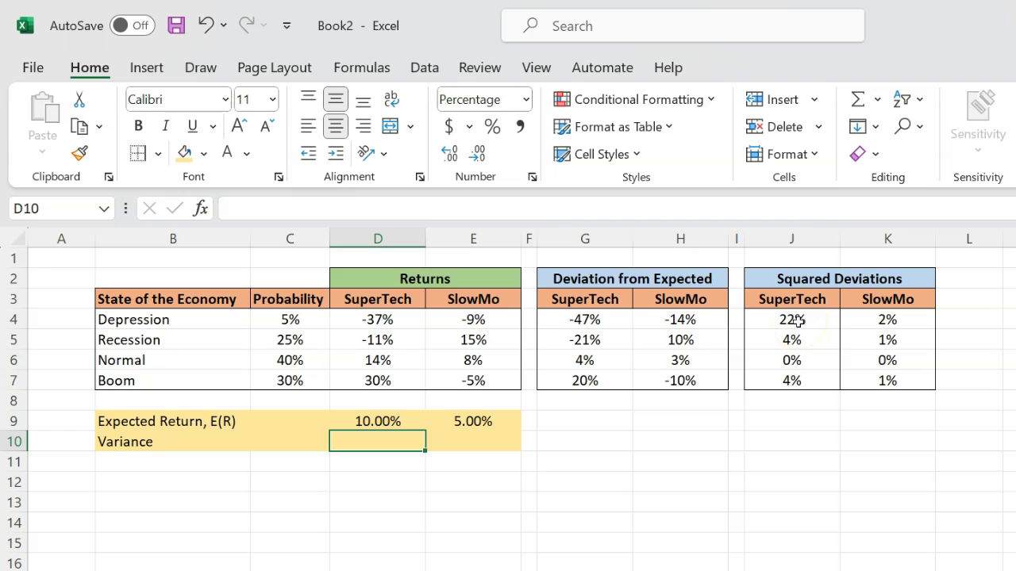
left_click(292, 318)
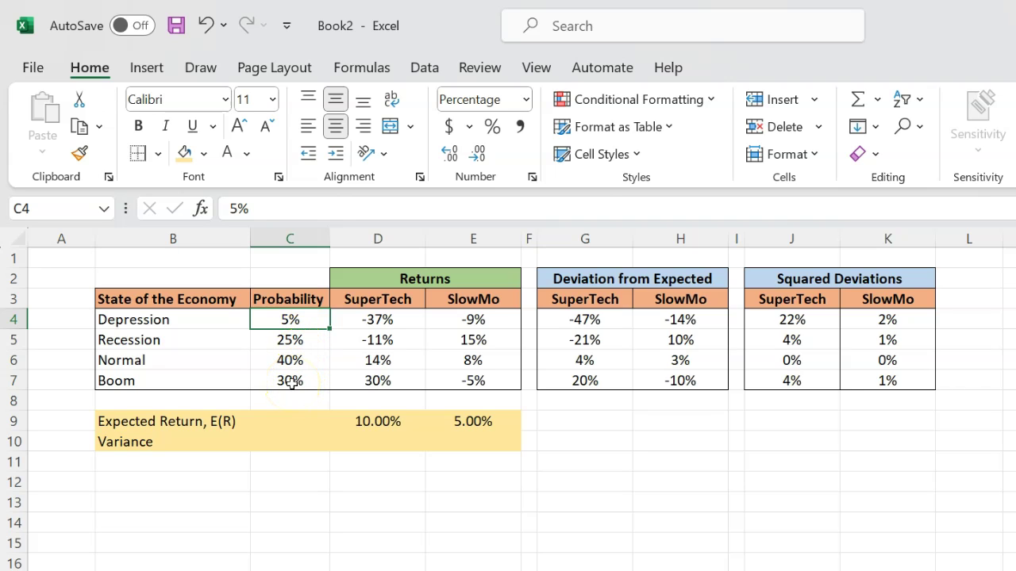
left_click(380, 444)
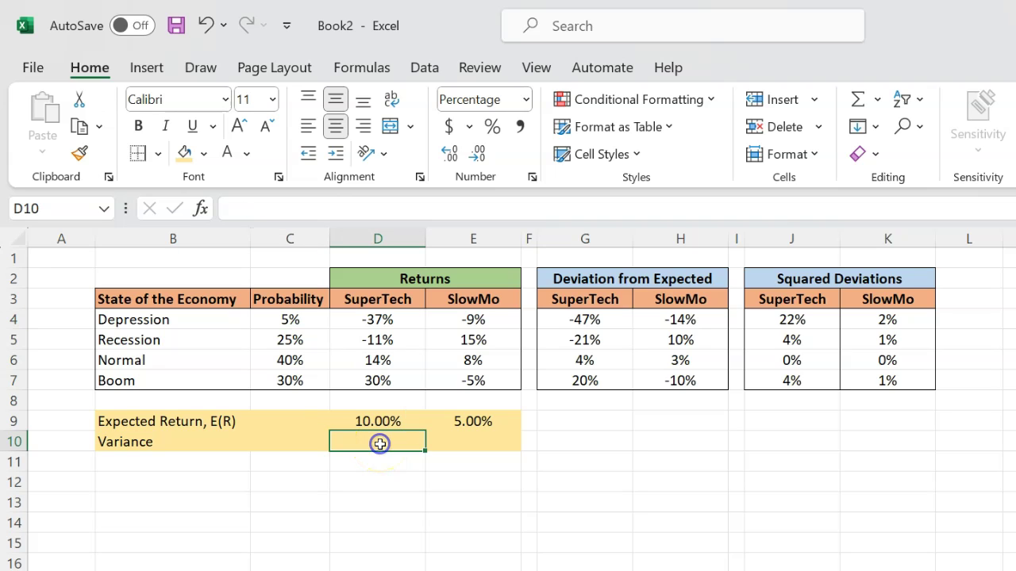
type("=sumproduct(")
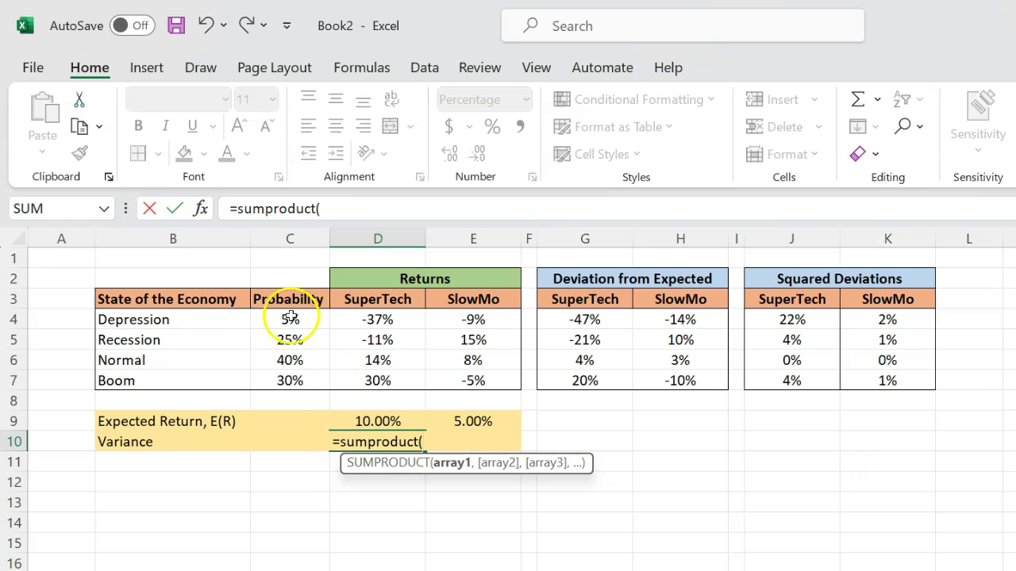
left_click_drag(290, 318, 290, 379)
type(",")
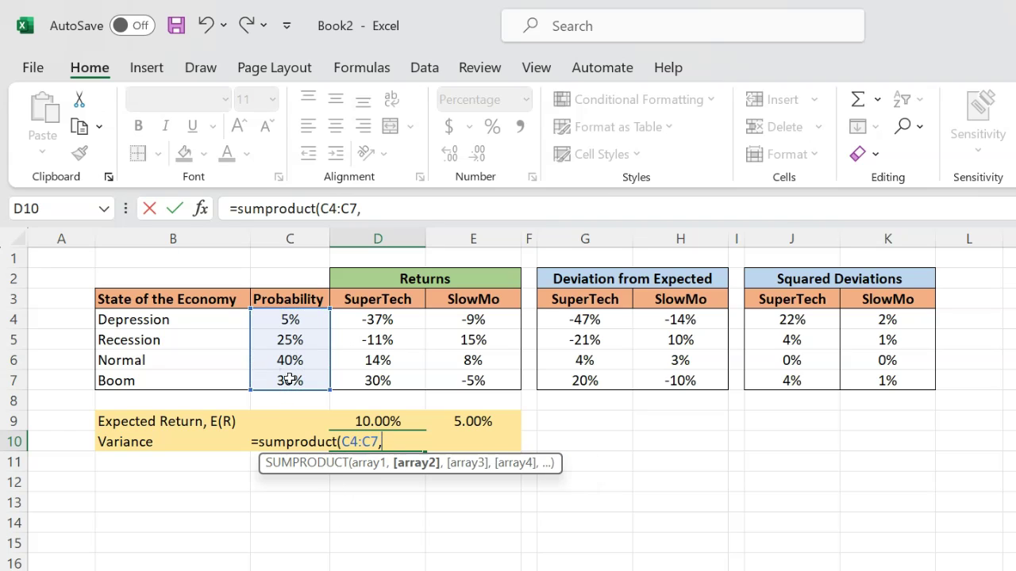
left_click(791, 321)
left_click_drag(792, 321, 793, 382)
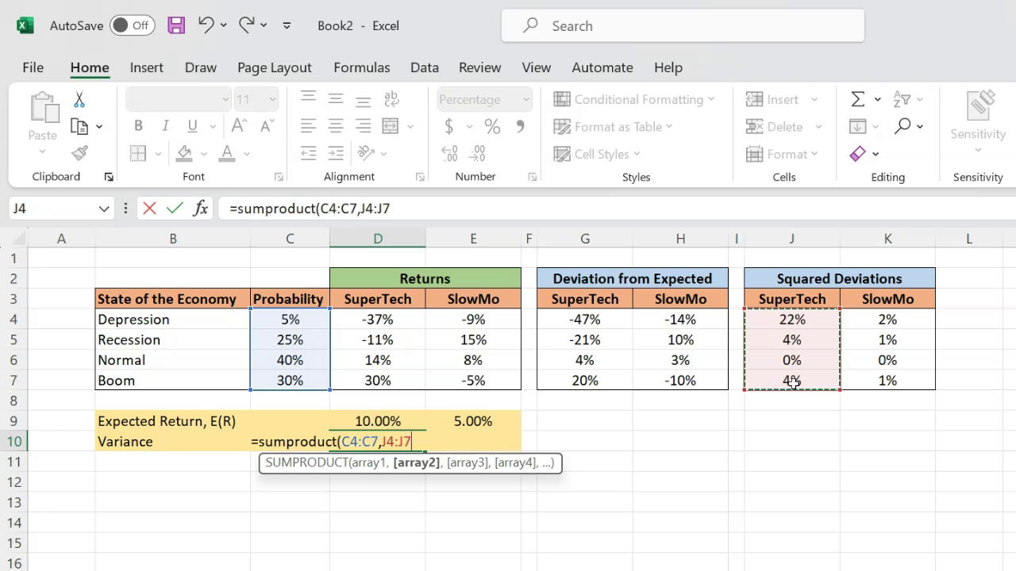
type(")")
key("Return")
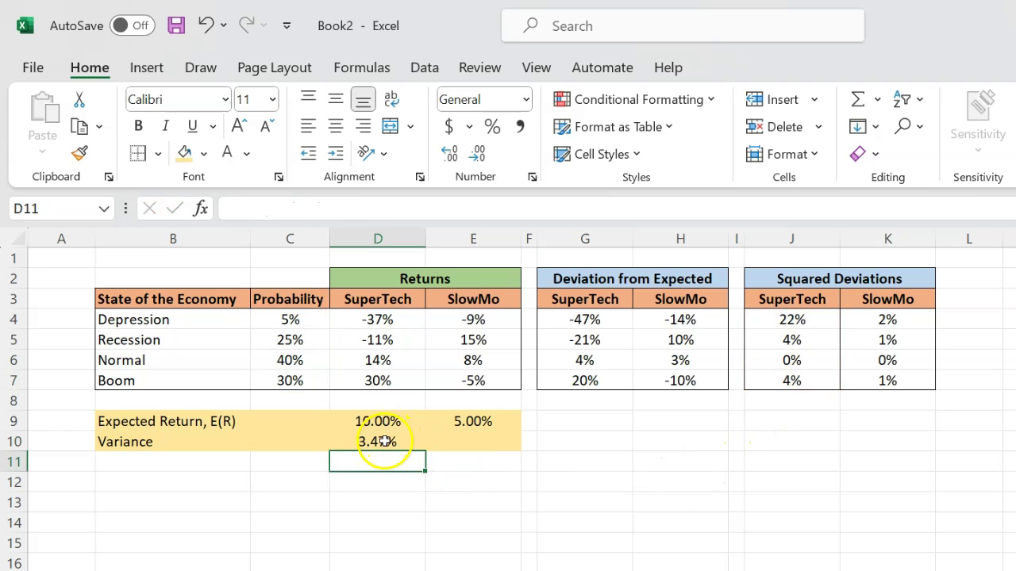
- Calculate SlowMo's variance in E10 as the SUMPRODUCT of the probabilities C4:C7 and its squared deviations K4:K7
left_click(477, 441)
type("=")
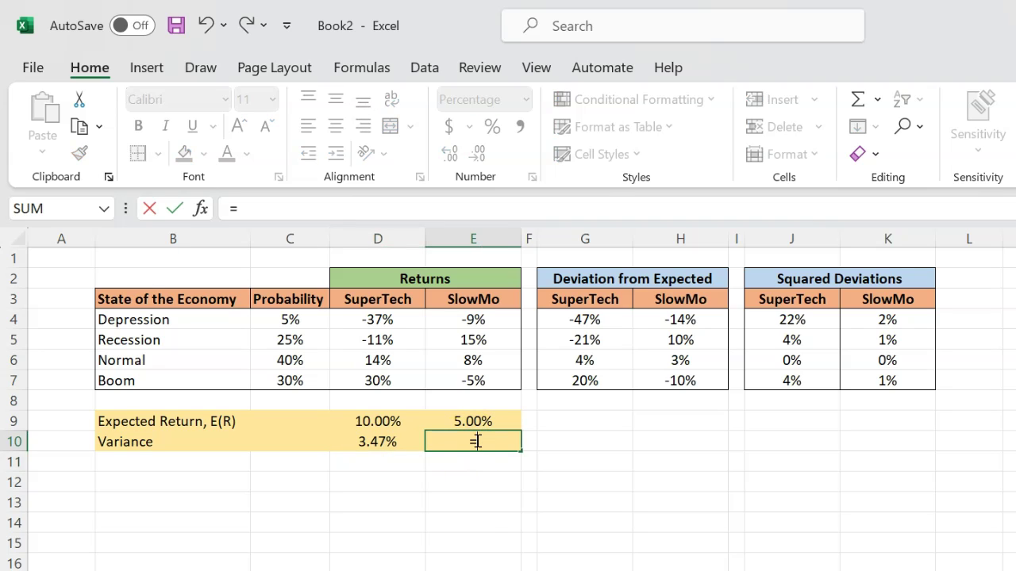
type("sumproduct(")
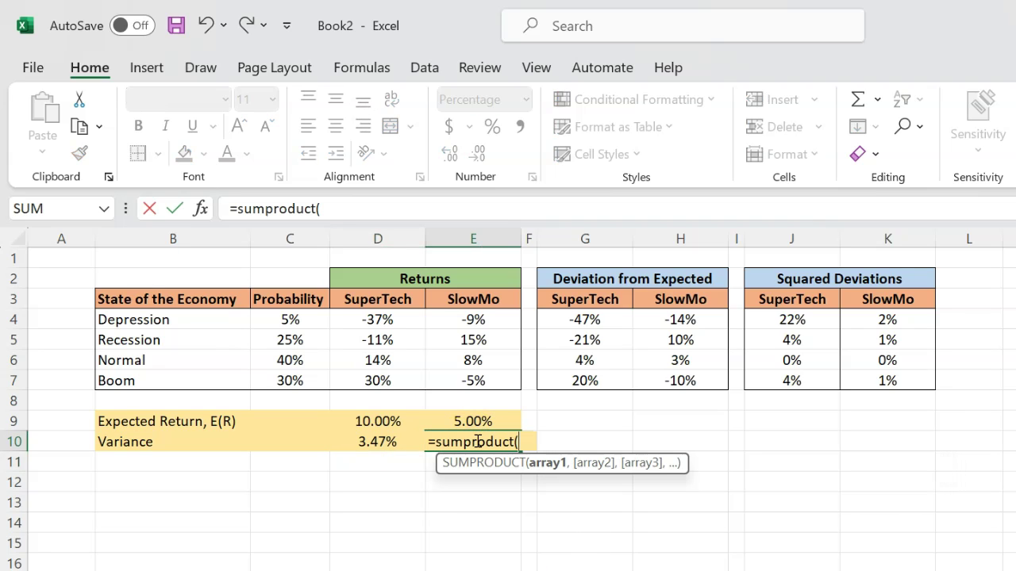
left_click_drag(275, 320, 284, 382)
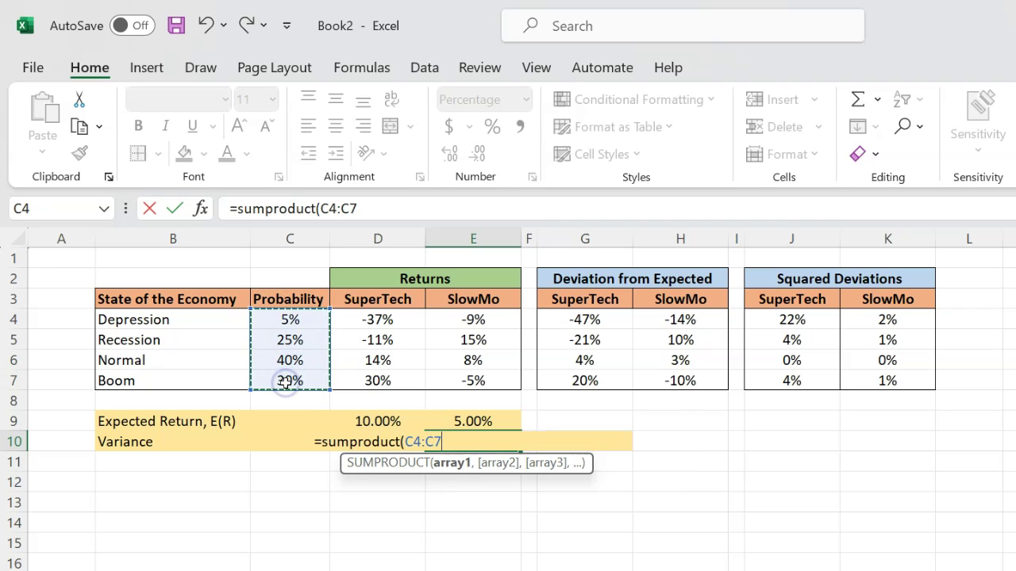
type(",")
left_click_drag(876, 320, 876, 381)
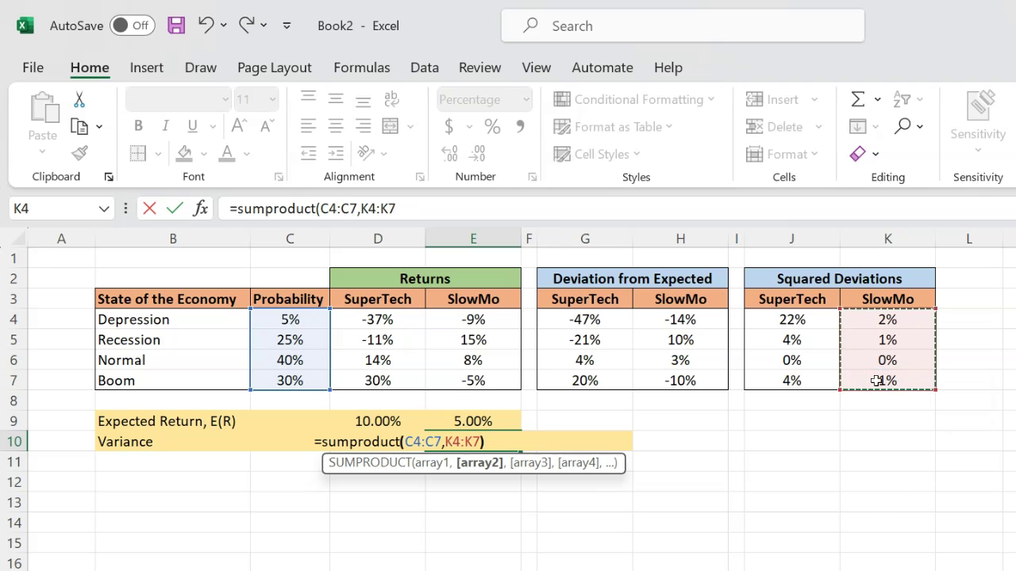
type(")")
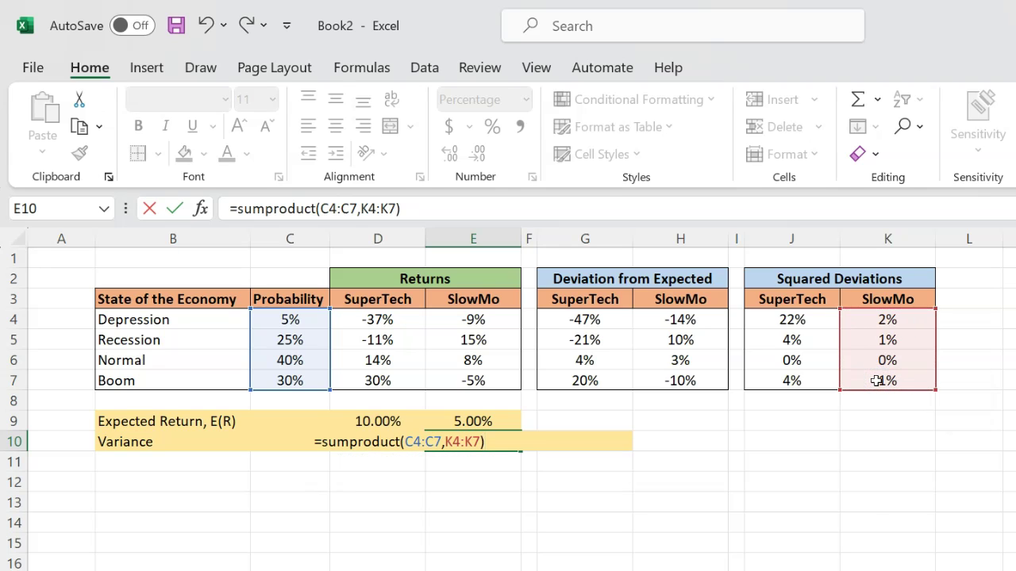
key("Return")
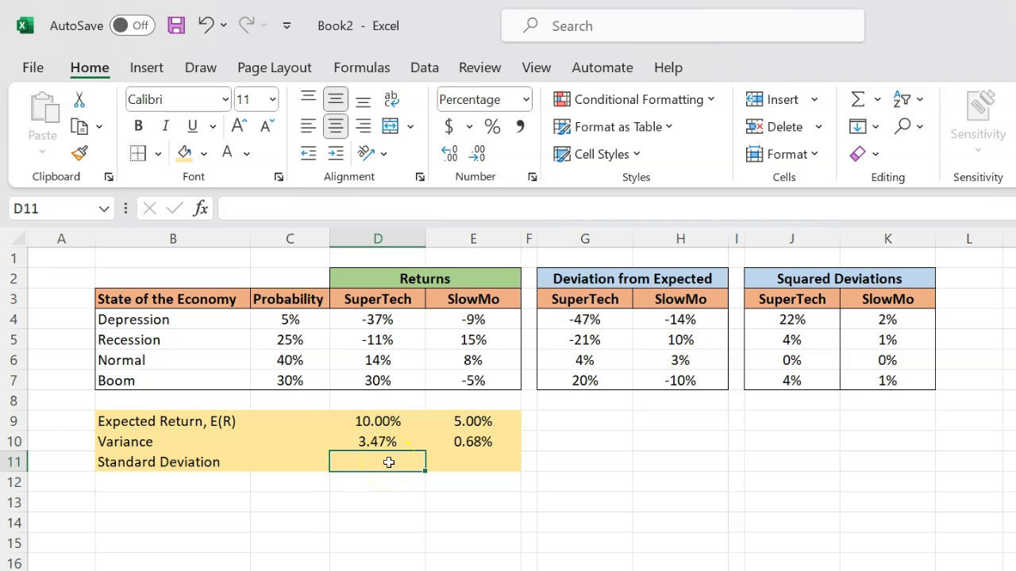
- Calculate SuperTech's standard deviation in D11 as the square root of its variance with =SQRT(D10)
type("=sqrt")
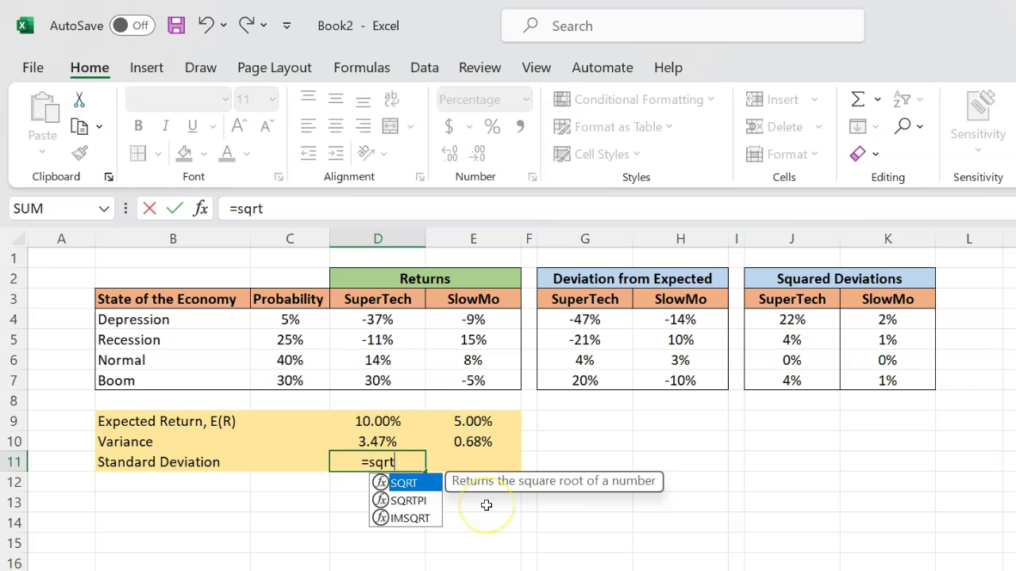
type("(")
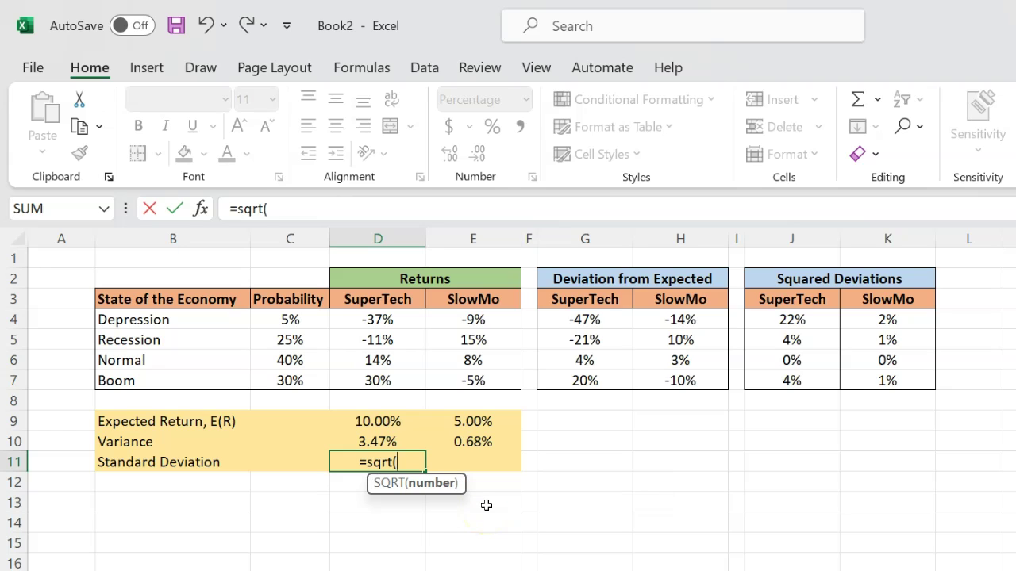
left_click(389, 442)
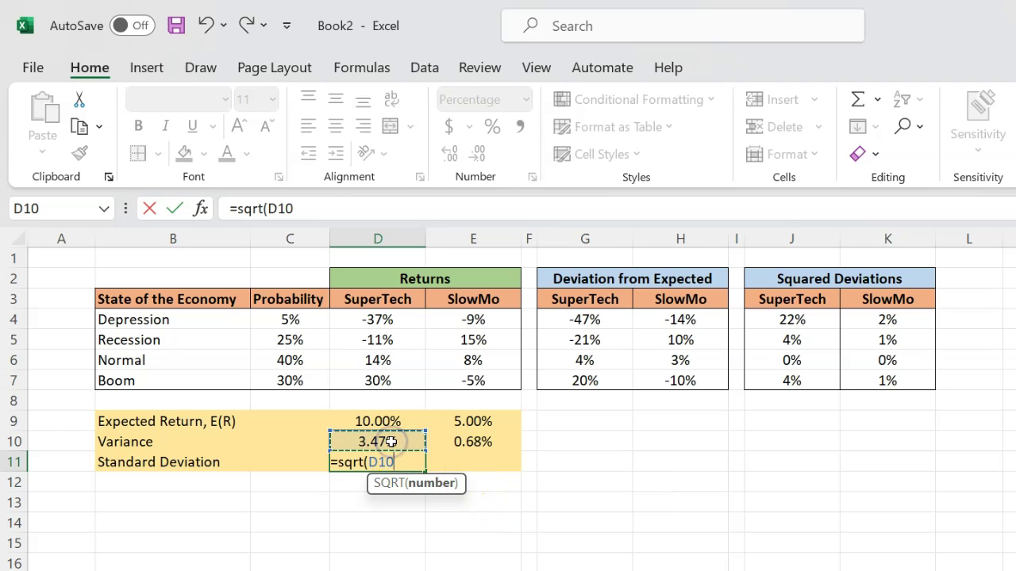
type(")")
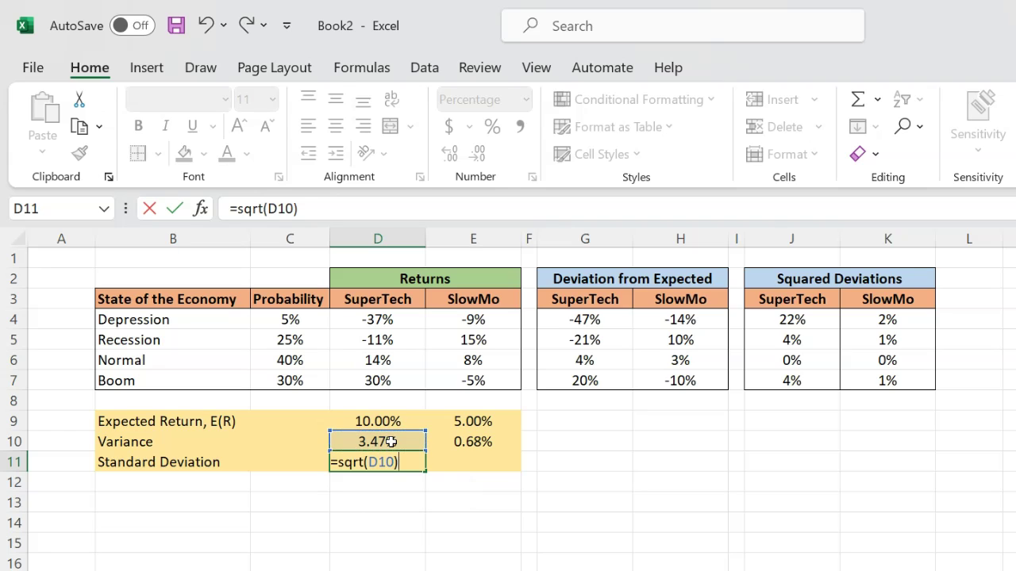
key("Return")
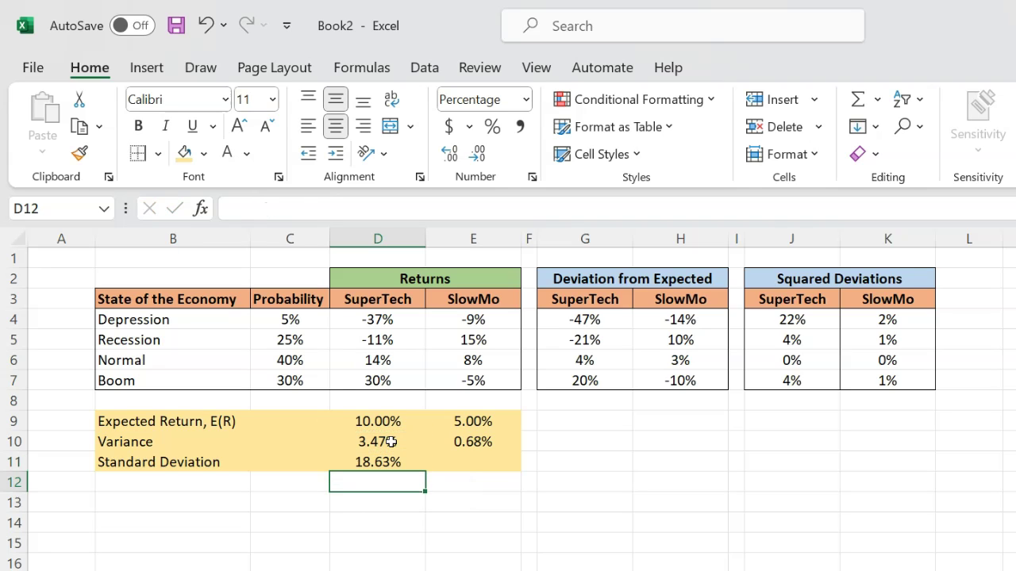
- Copy the standard deviation formula from D11 to E11 for SlowMo
key("Up")
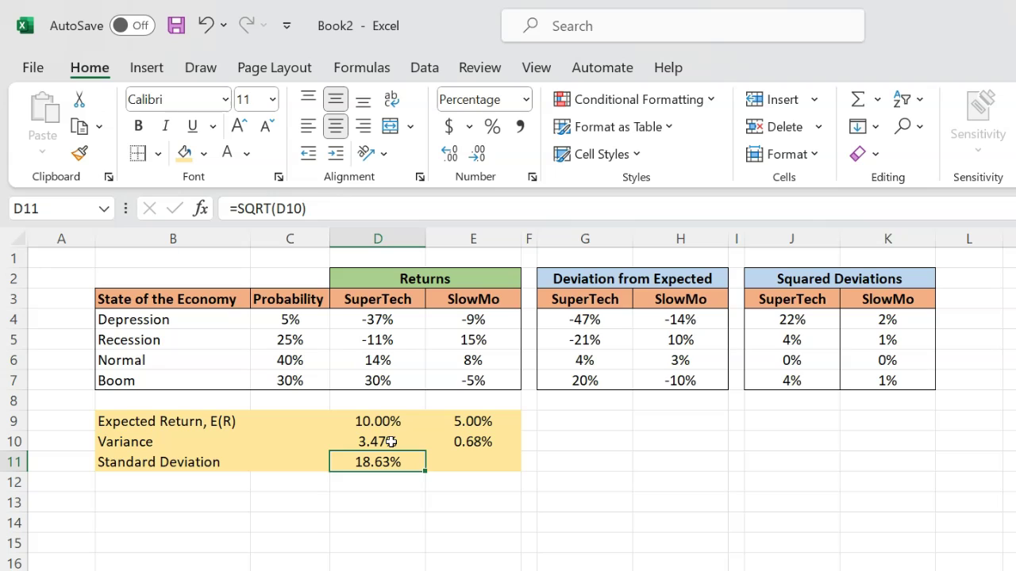
key("ctrl+c")
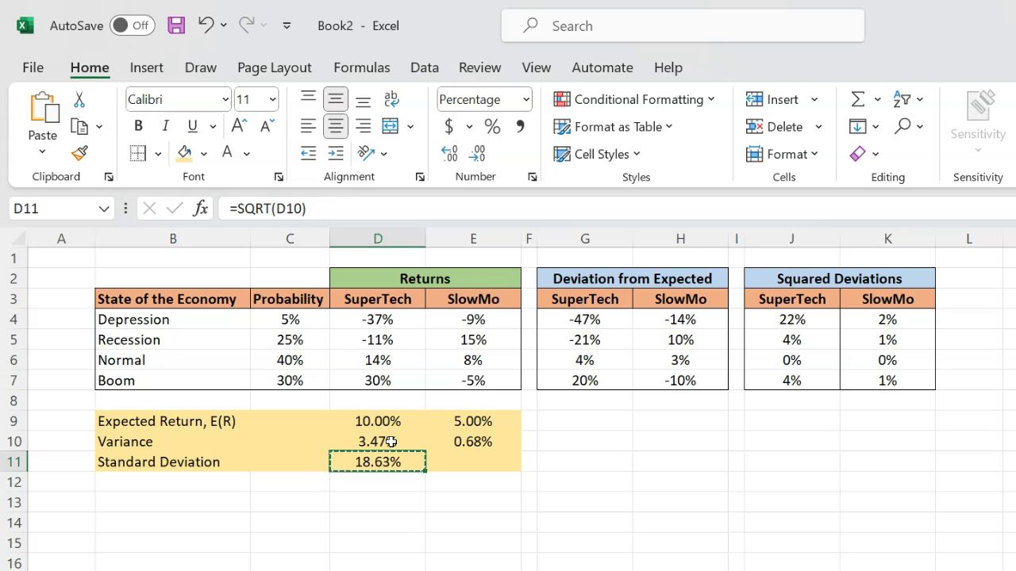
key("Right")
key("ctrl+v")
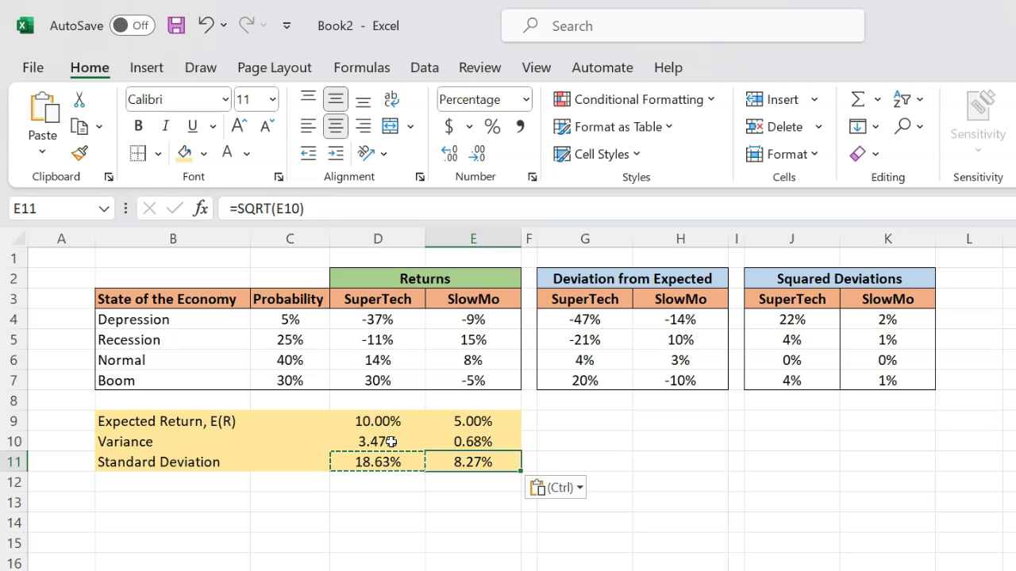
left_click(419, 520)
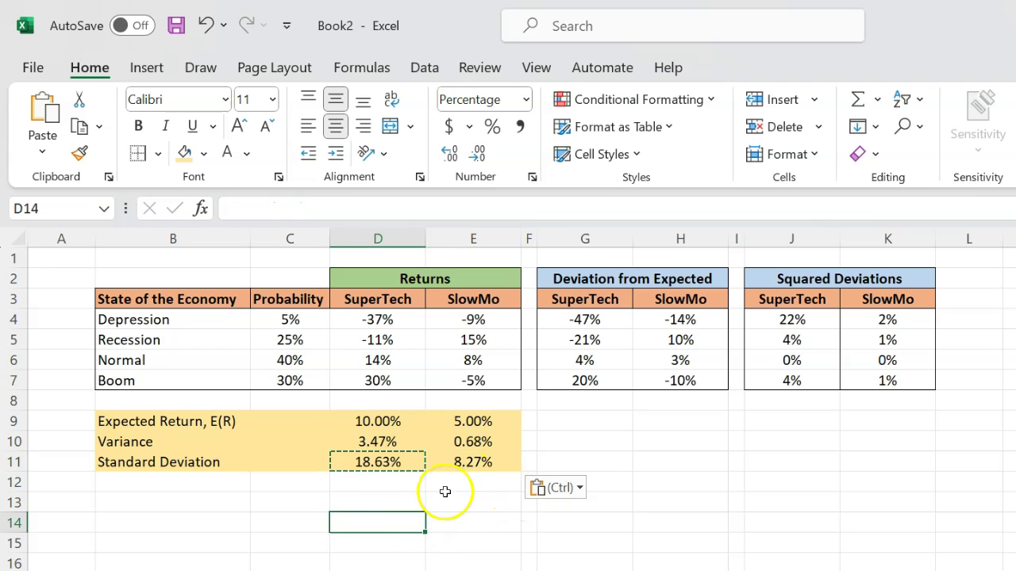